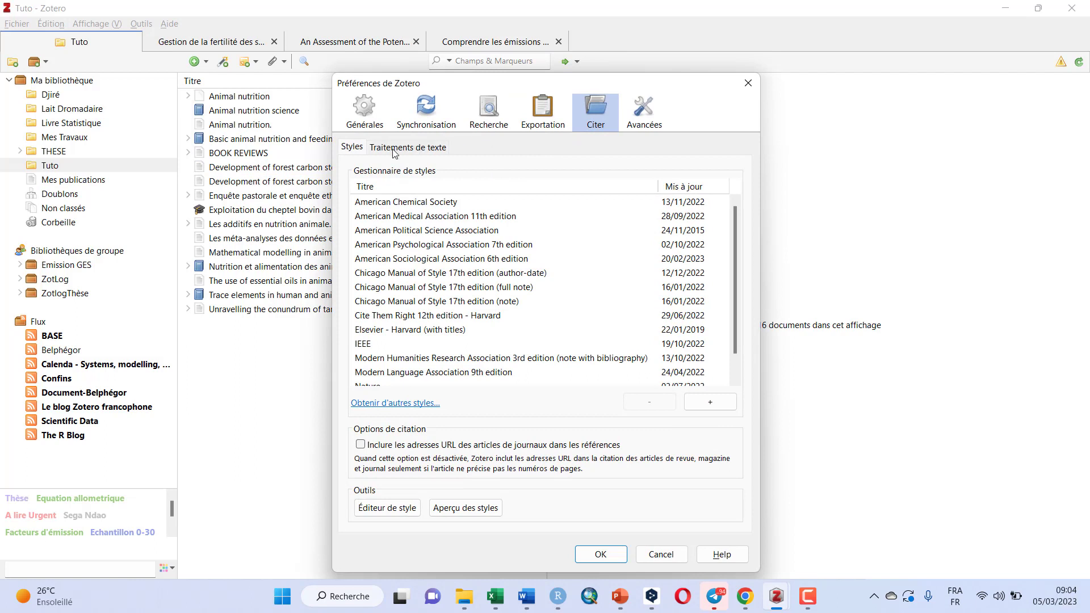
Step: Check the word processor plug-in installation in the Zotero citation preferences, then close the preferences
click(394, 149)
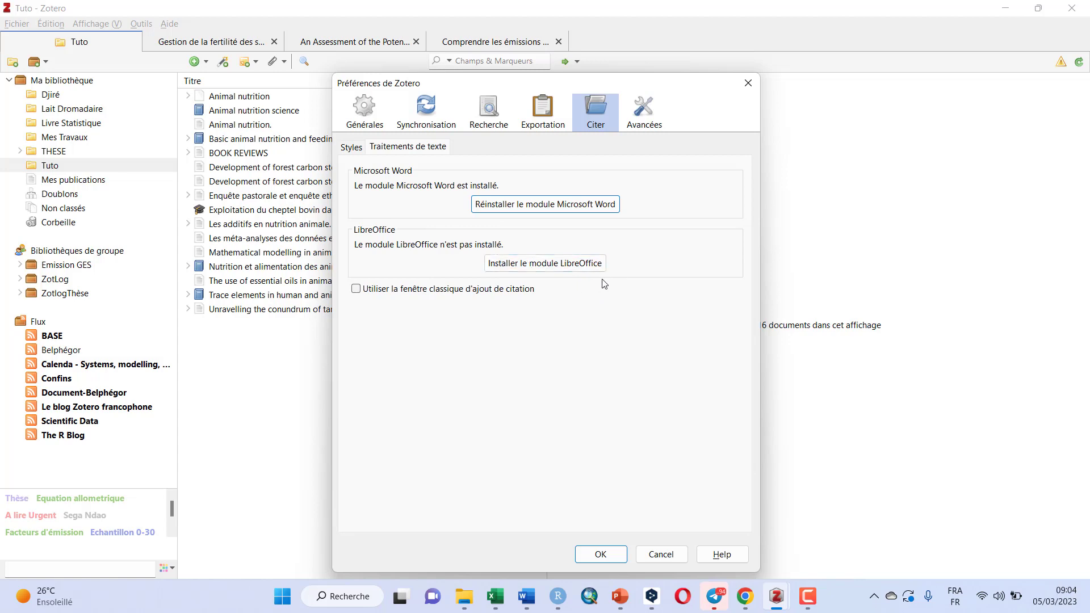
click(748, 83)
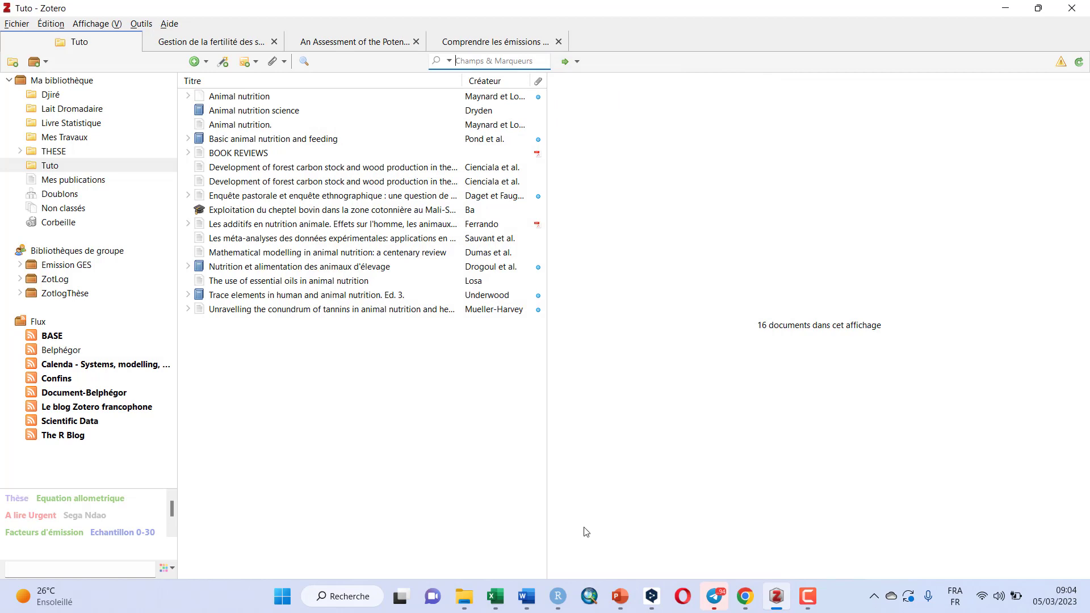
Step: Switch to Word and start a Zotero citation after the first paragraph, using the American Psychological Association (APA) 7th edition style
mouse_move(526, 596)
click(523, 539)
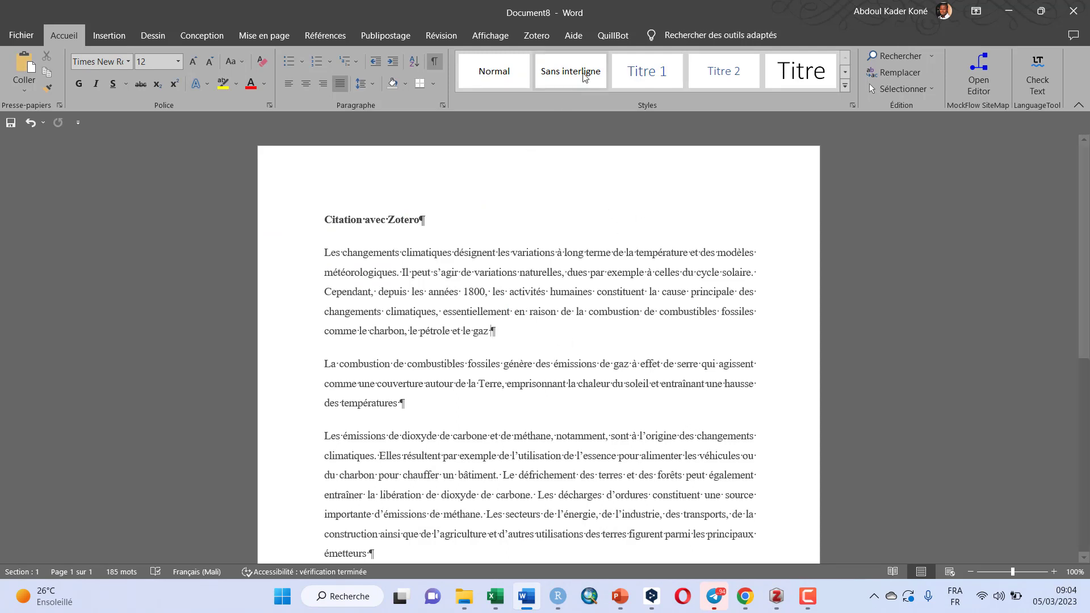
click(542, 36)
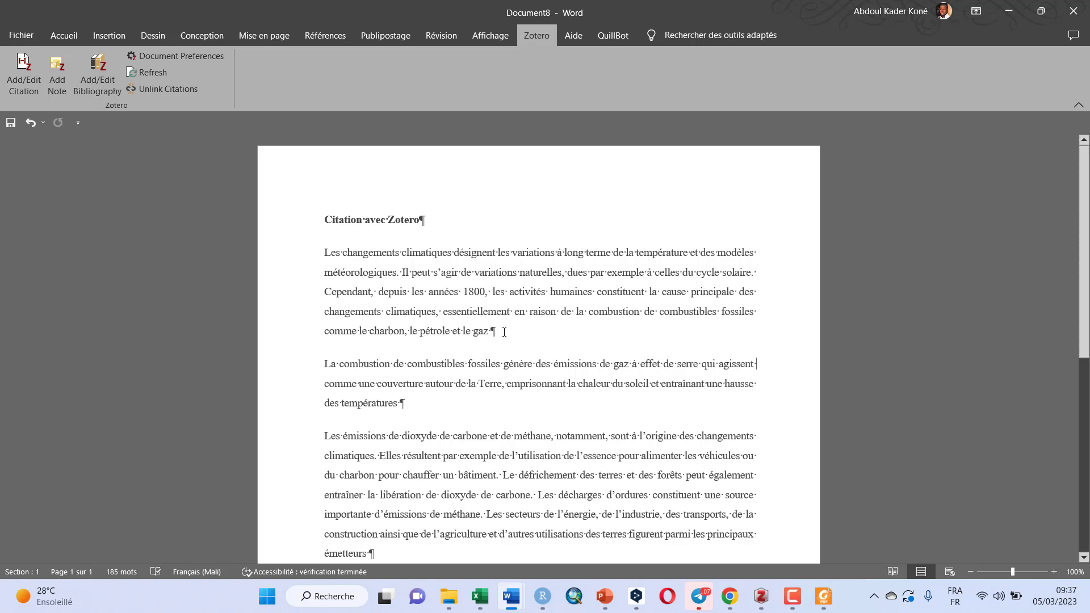
click(23, 83)
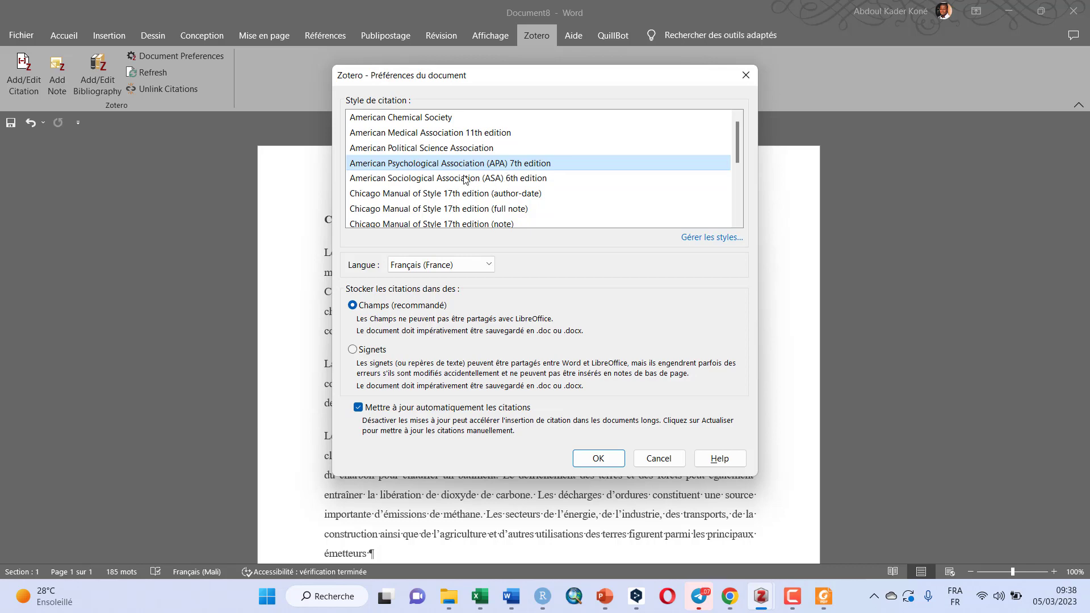
click(605, 463)
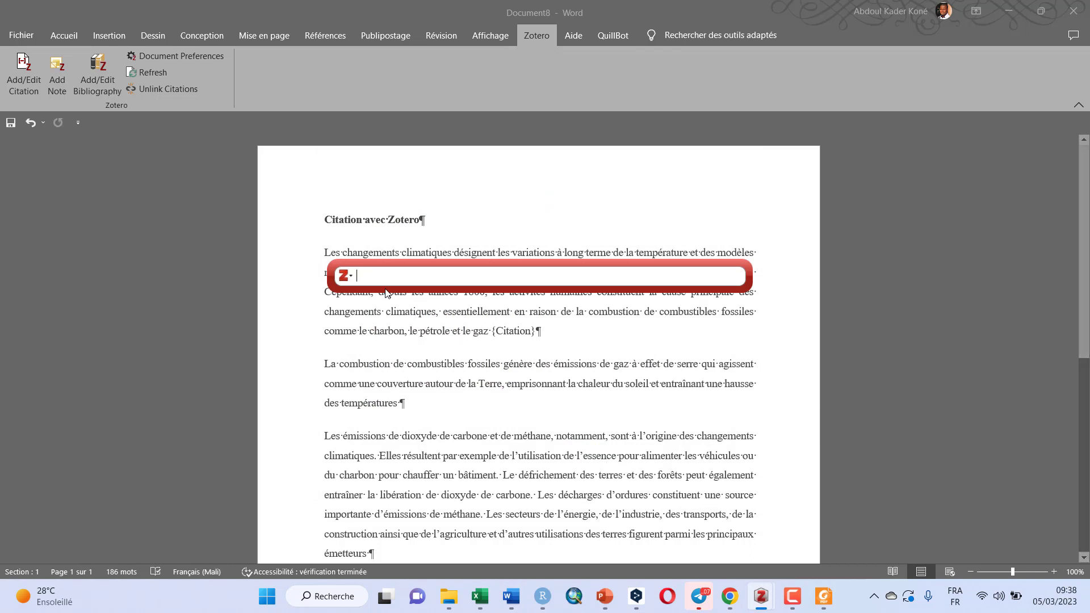
Step: Using the classic view, cite the first "Development of forest carbon stock and wood production" item from the Tuto collection
click(349, 278)
click(349, 278)
click(349, 279)
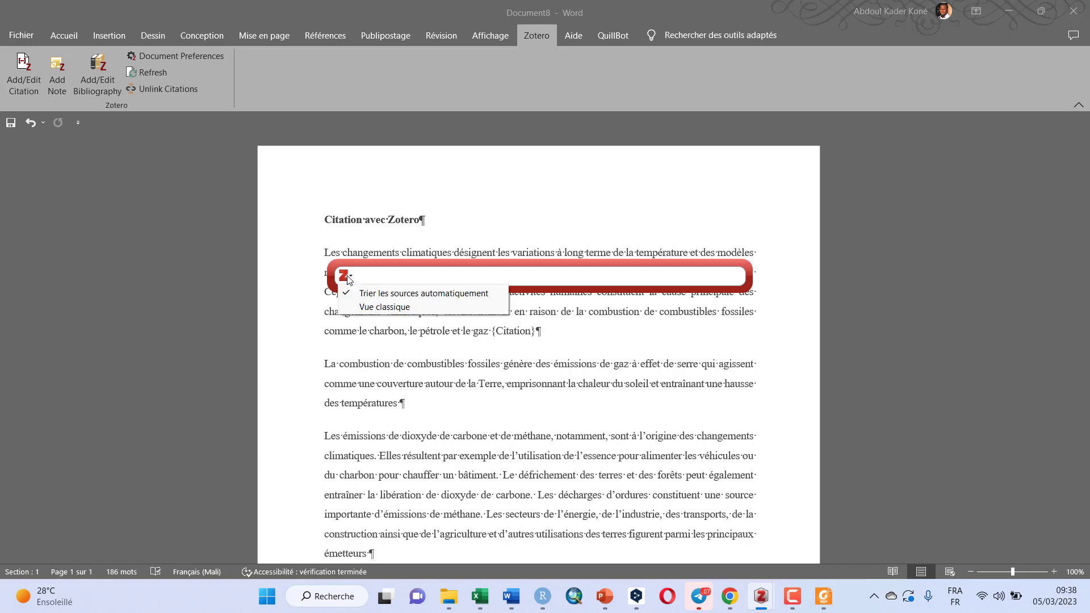
click(395, 311)
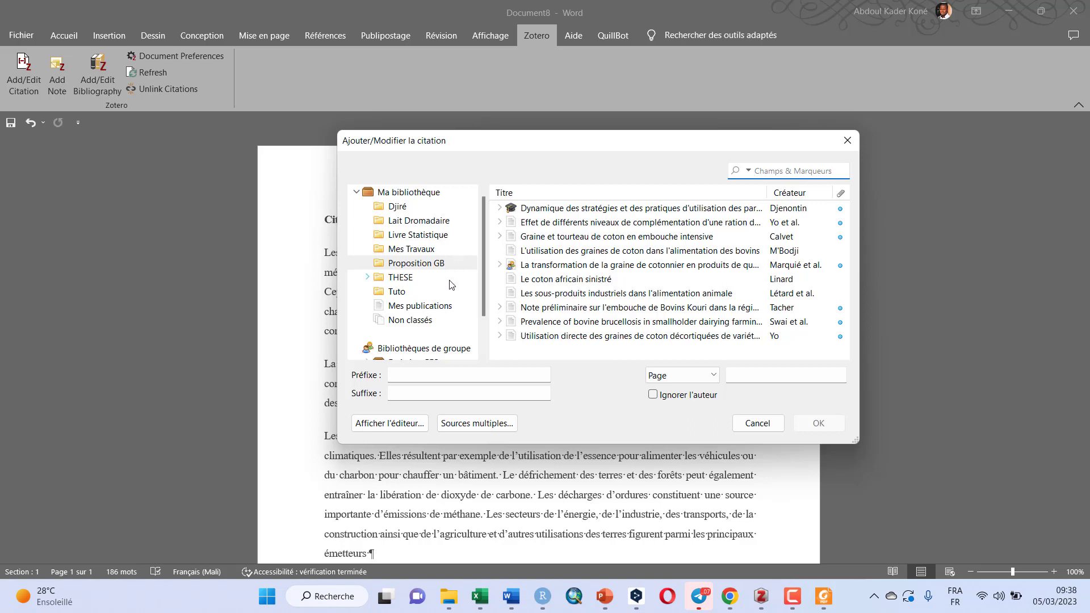
click(413, 293)
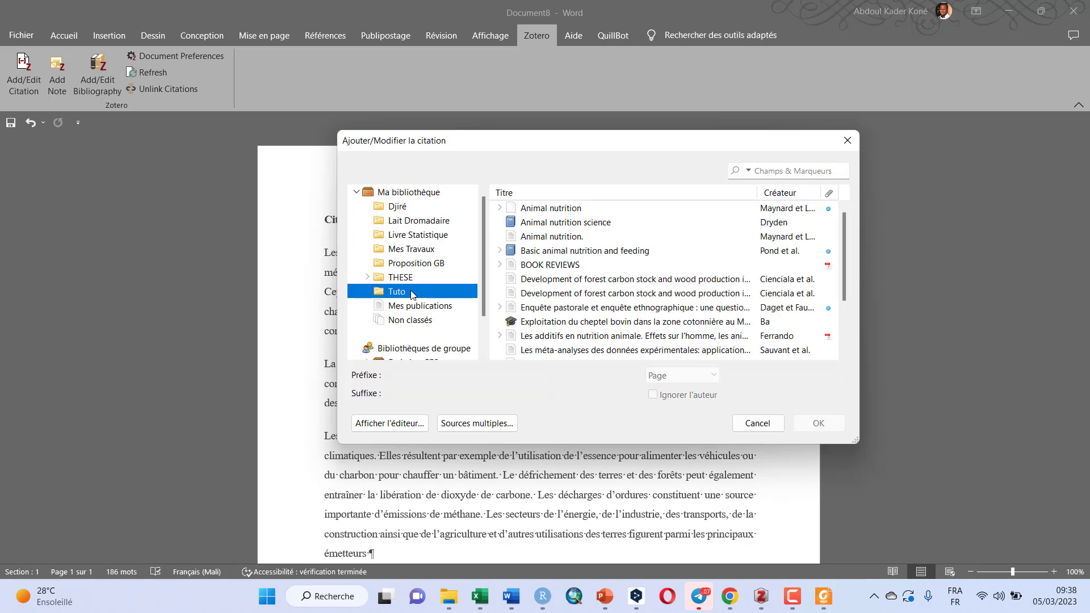
click(627, 282)
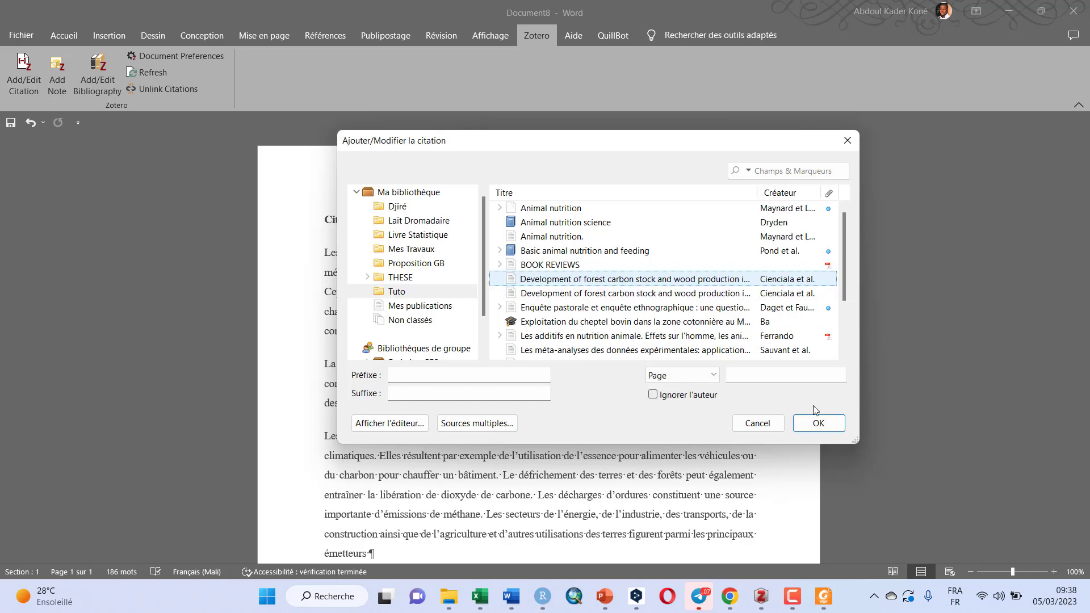
click(817, 424)
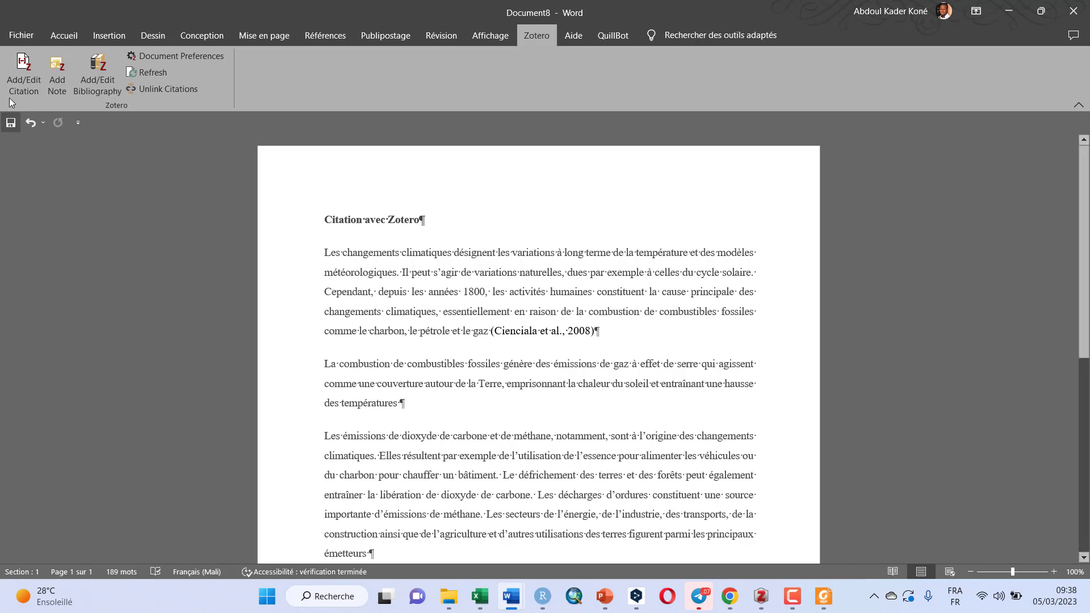
Step: Search Zotero for "ges" and cite "La classification des images satellitaires par l'apprentissage profonde" at the end of the second paragraph
click(22, 75)
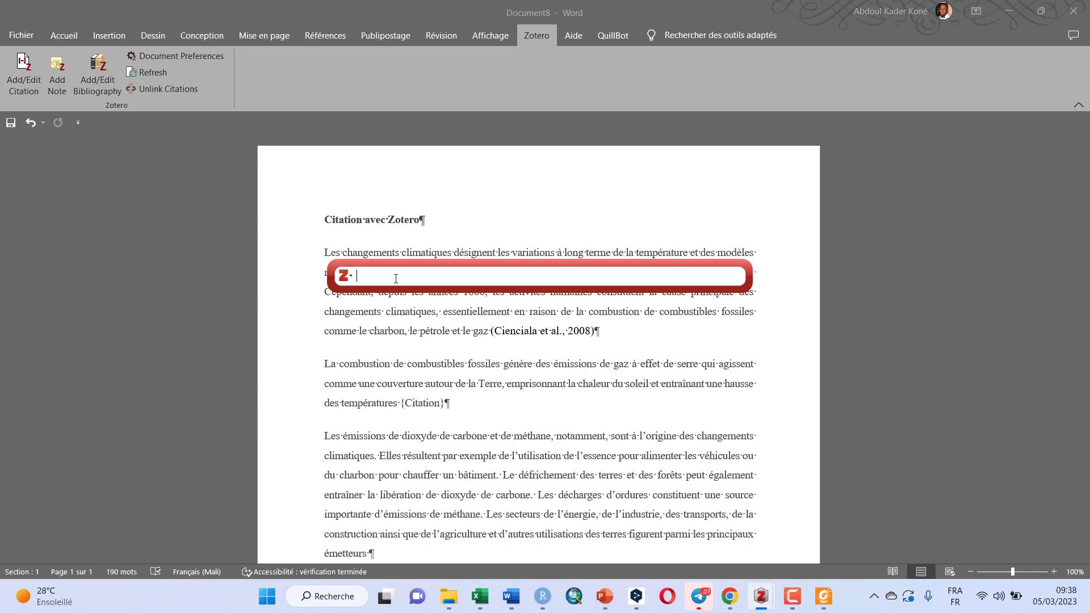
text(ges)
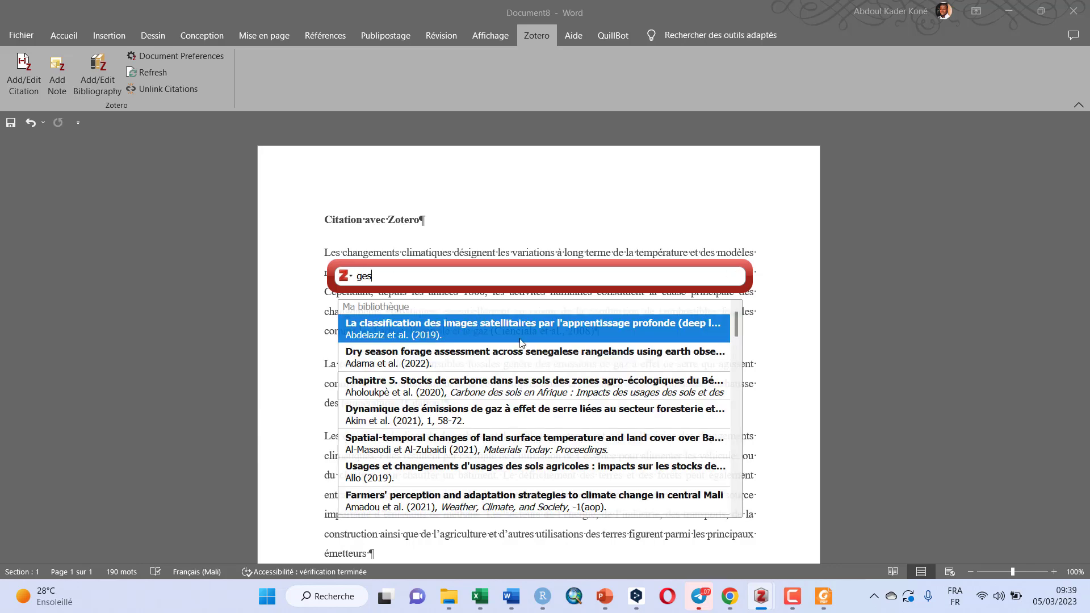
click(468, 330)
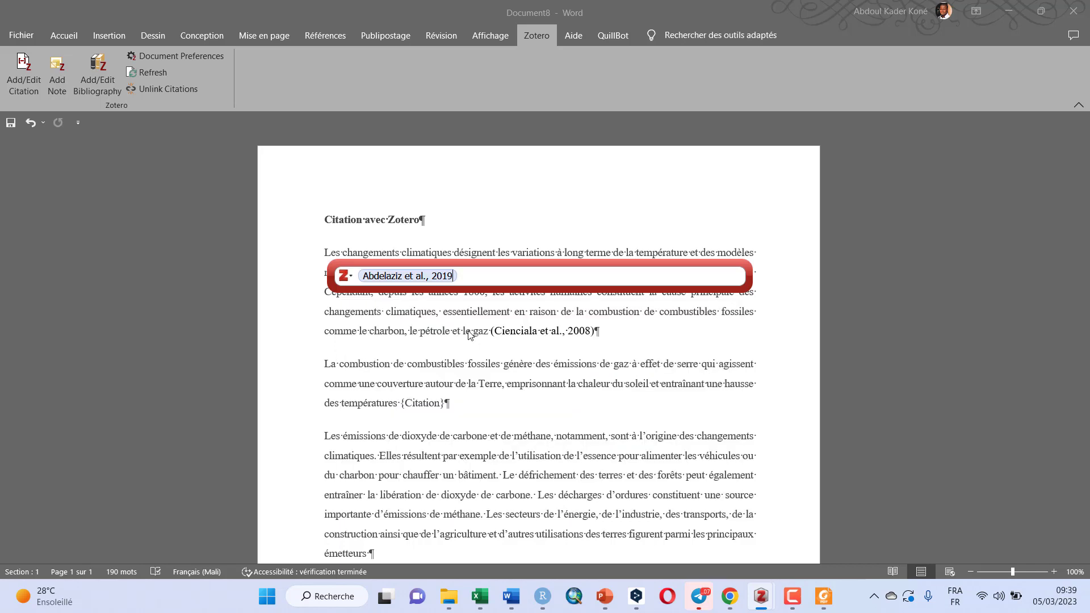
key(Return)
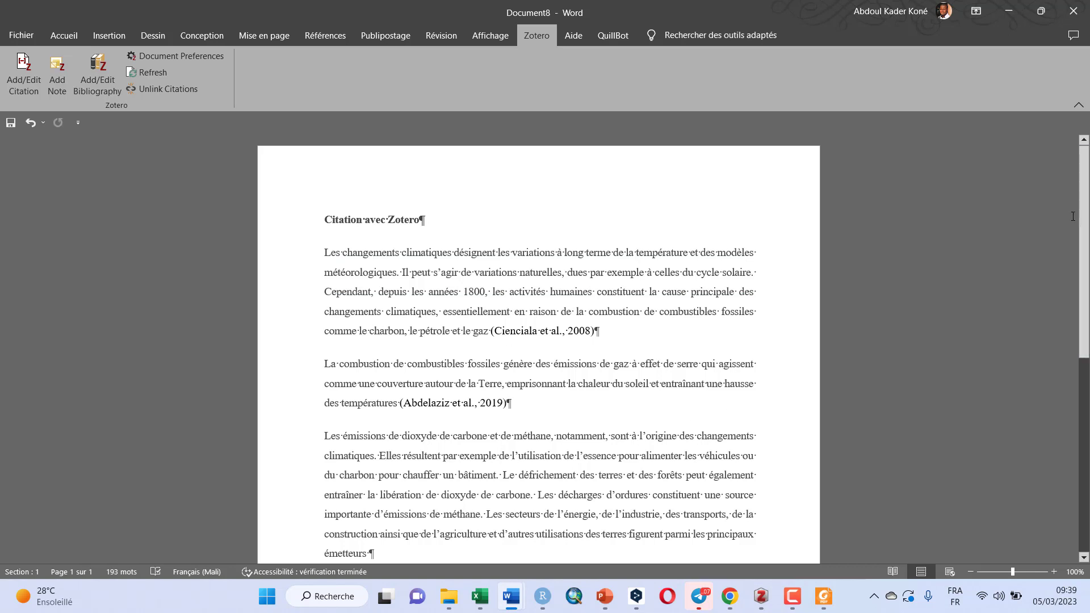
Step: Start a multiple-source citation in the classic view at the end of the third paragraph
drag(1083, 227, 1083, 284)
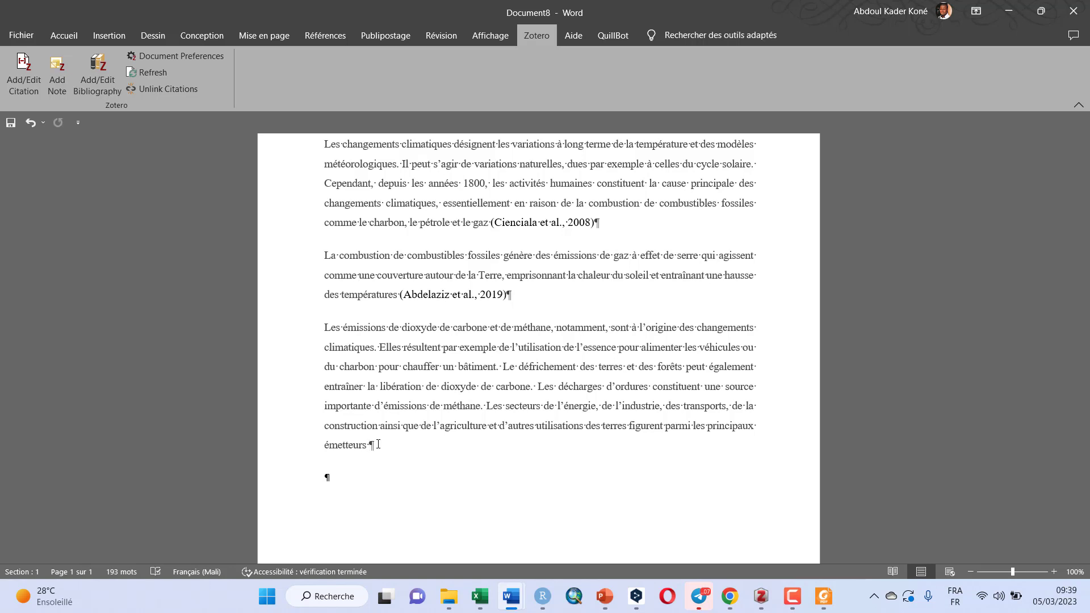
click(21, 69)
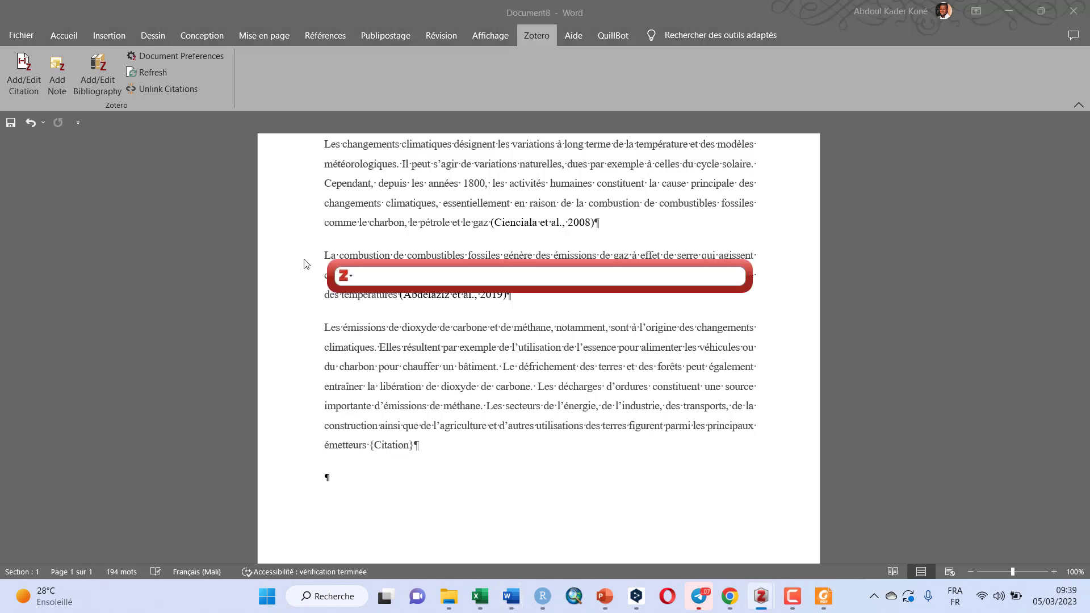
click(349, 277)
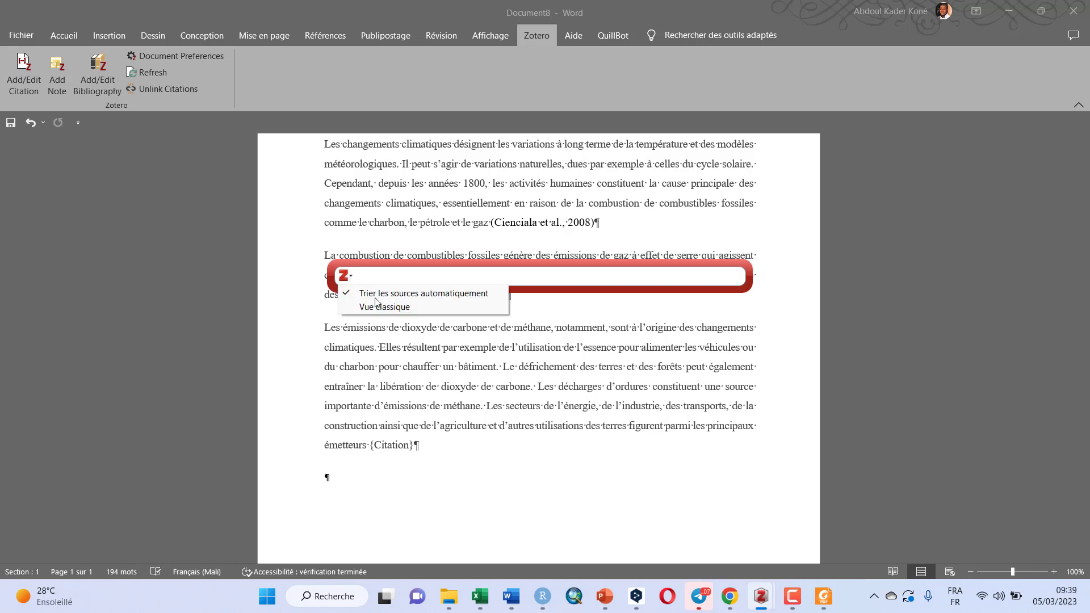
click(392, 311)
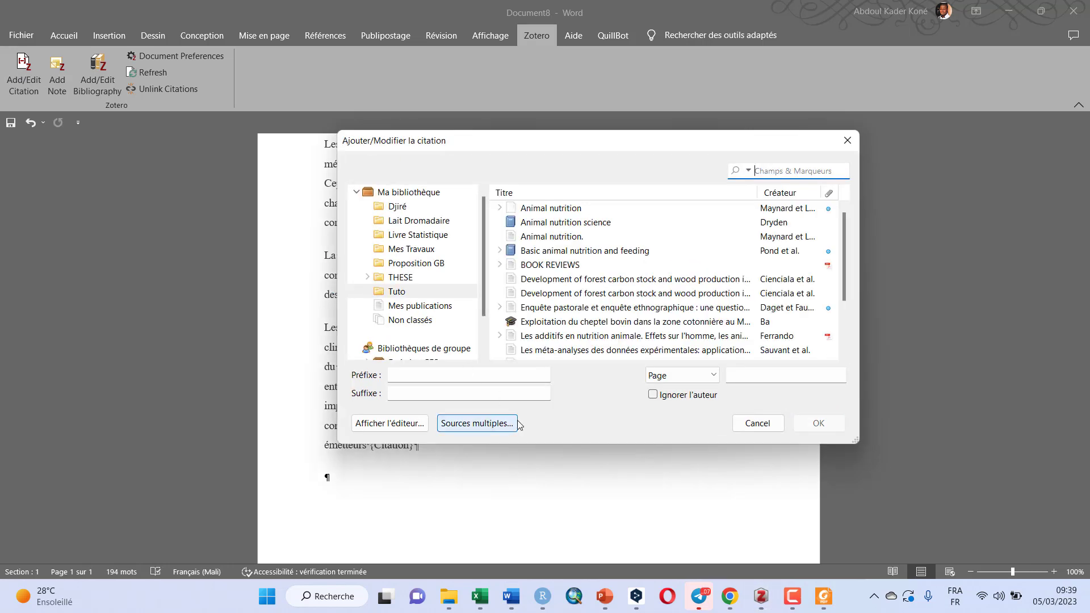
click(496, 425)
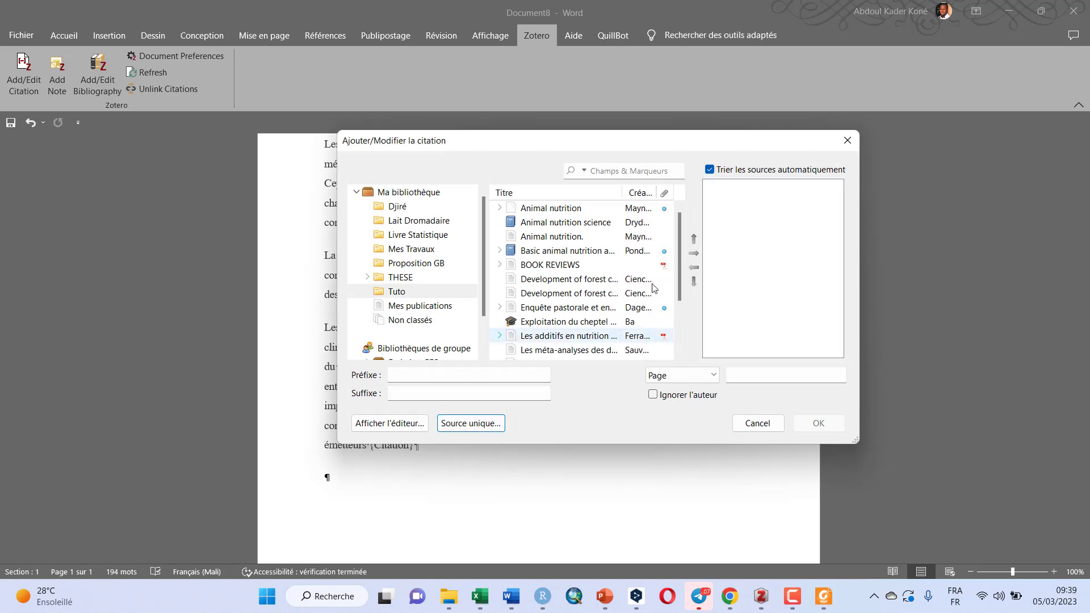
Step: Insert a citation combining "Animal nutrition science", "Animal nutrition.", the first "Development of forest carbon stock", "Exploitation du cheptel bovin" and "Les méta-analyses des données expérimentales"
click(569, 225)
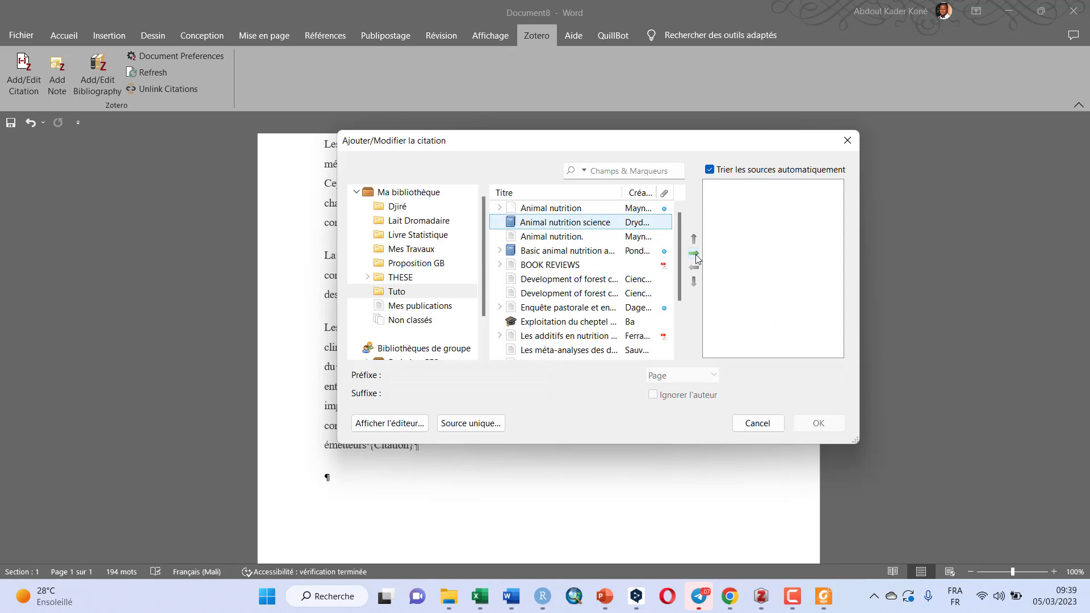
click(695, 254)
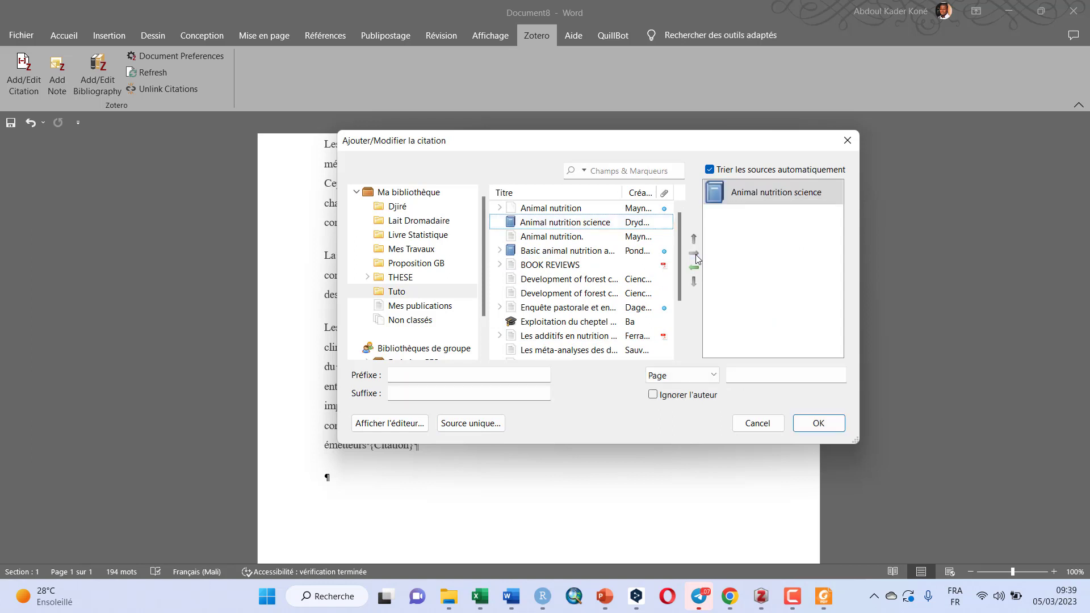
click(567, 237)
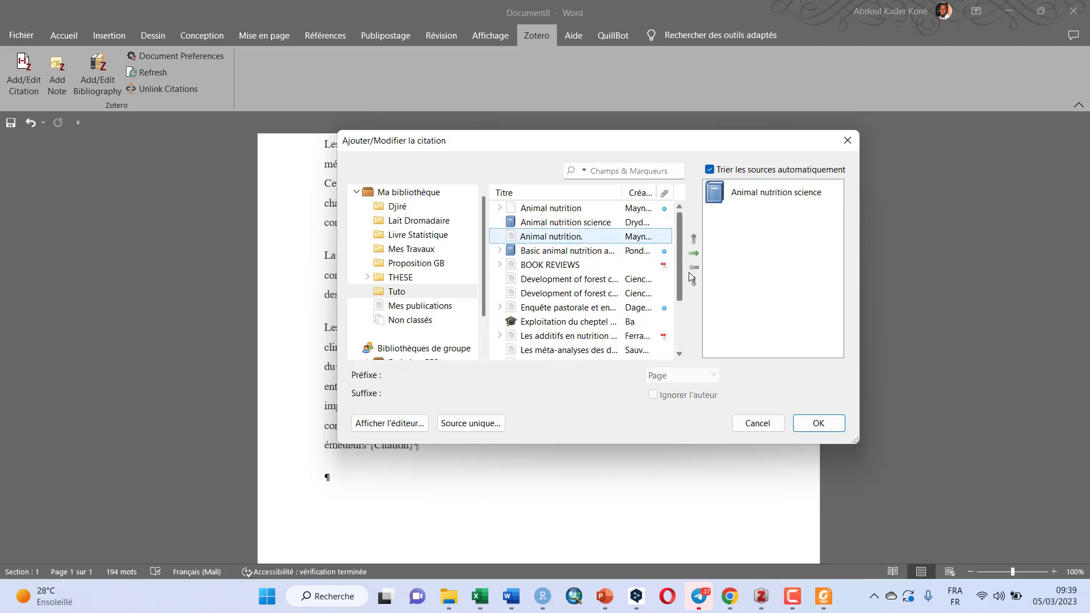
click(694, 254)
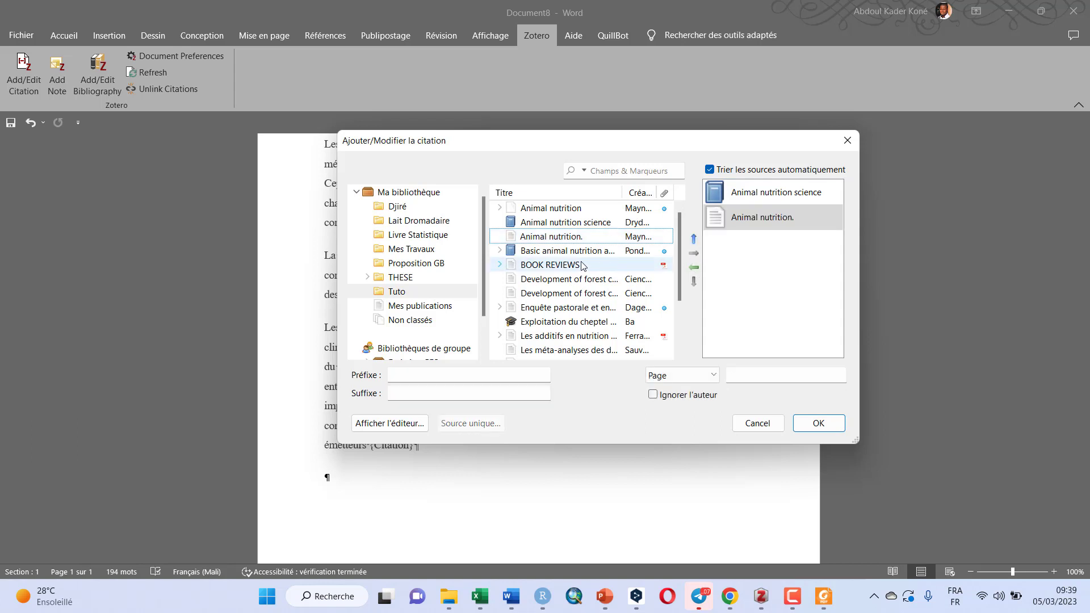
click(578, 282)
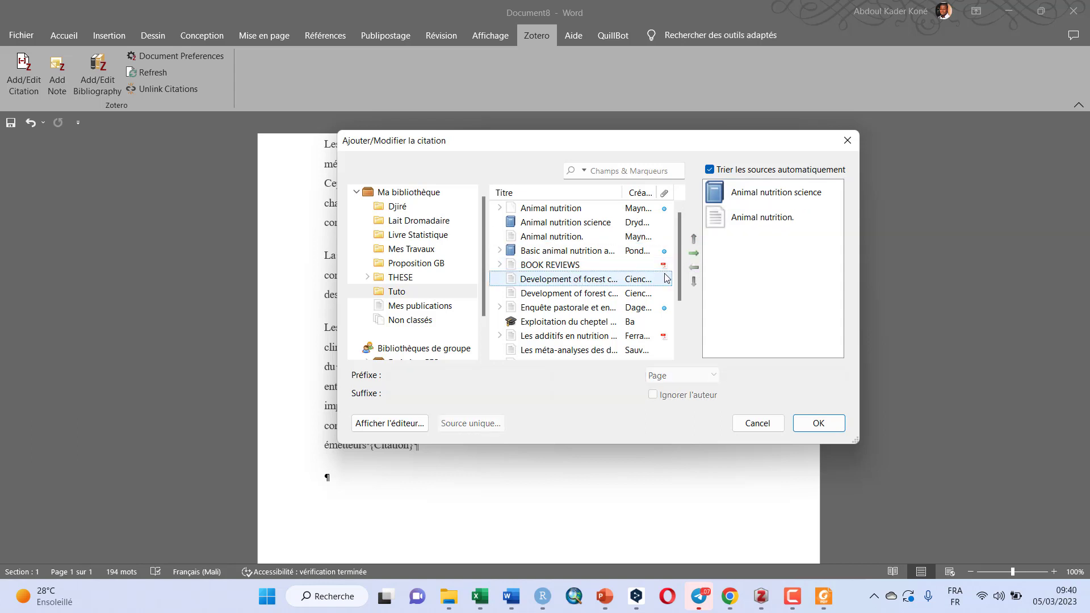
click(694, 254)
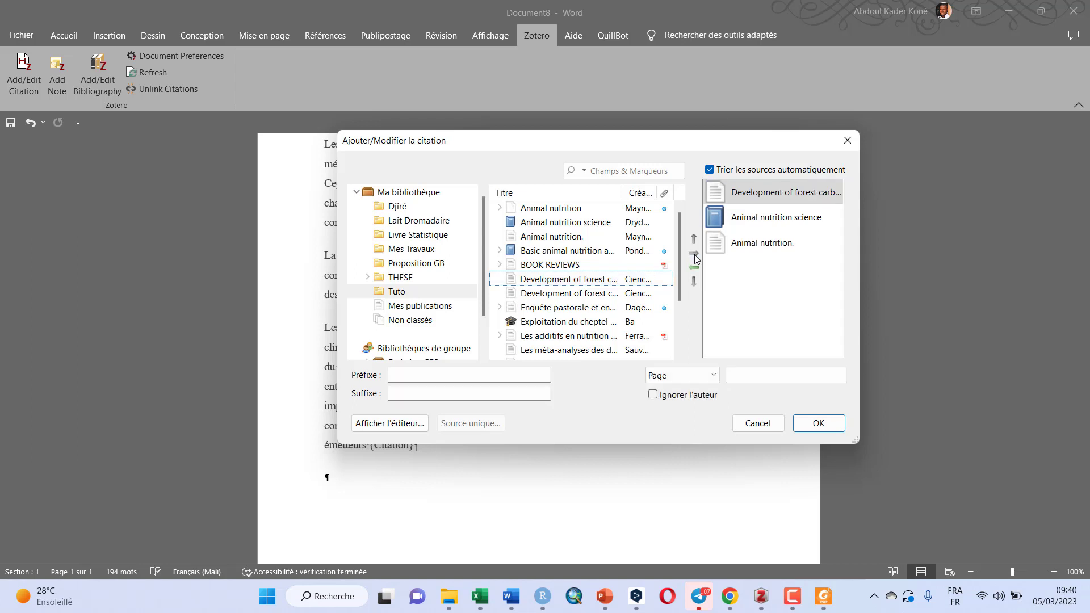
click(553, 323)
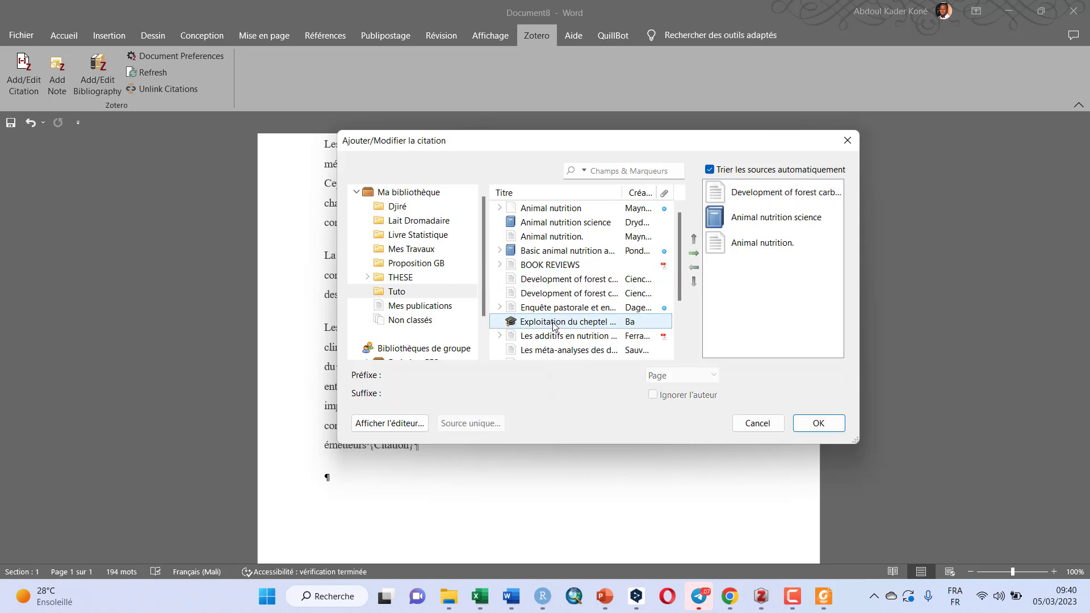
click(695, 255)
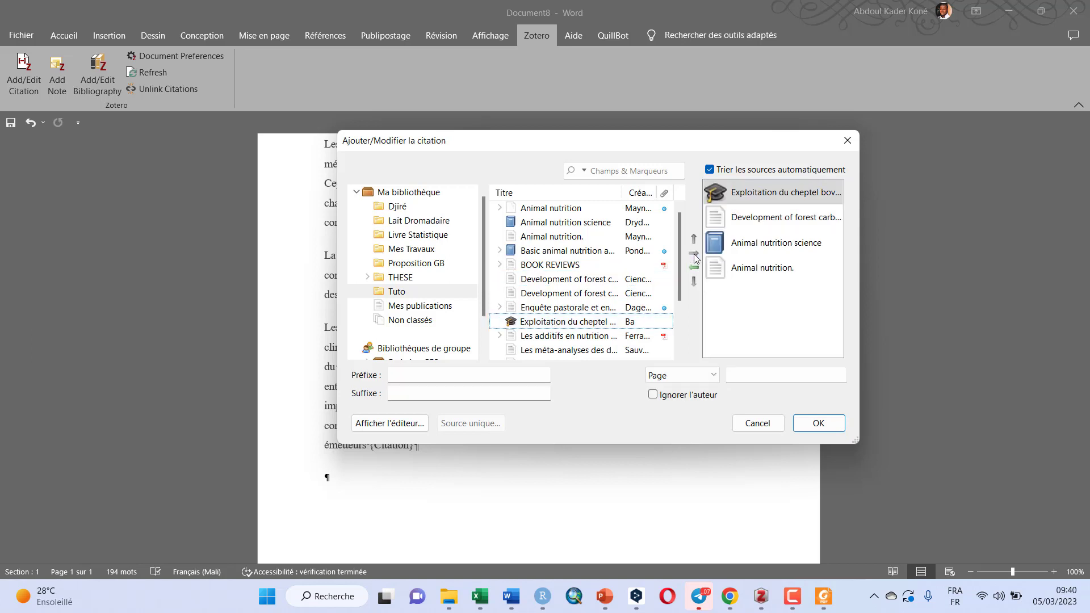
click(564, 351)
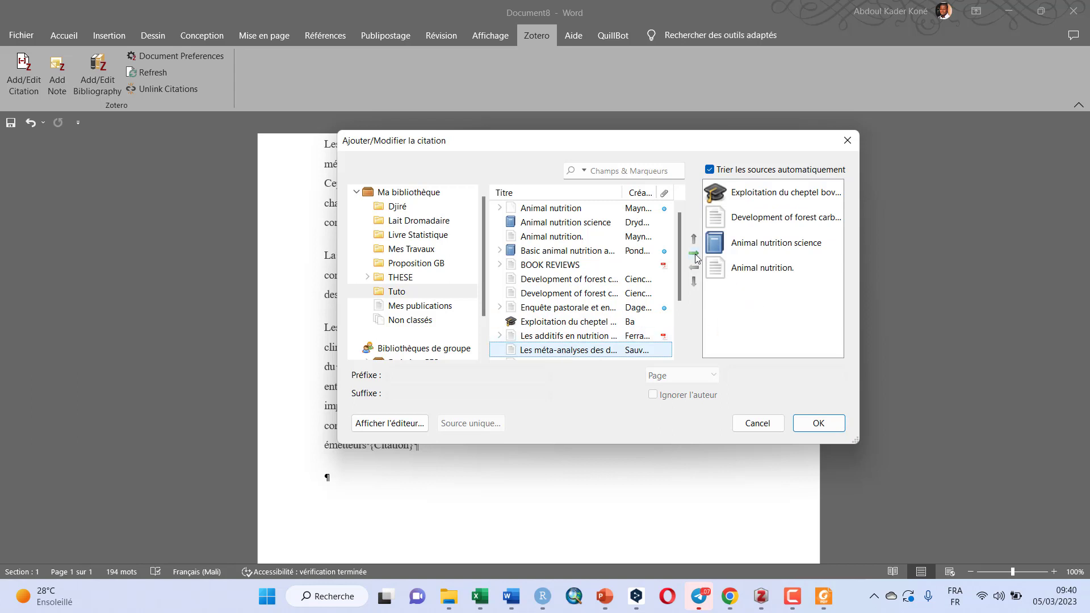
click(696, 256)
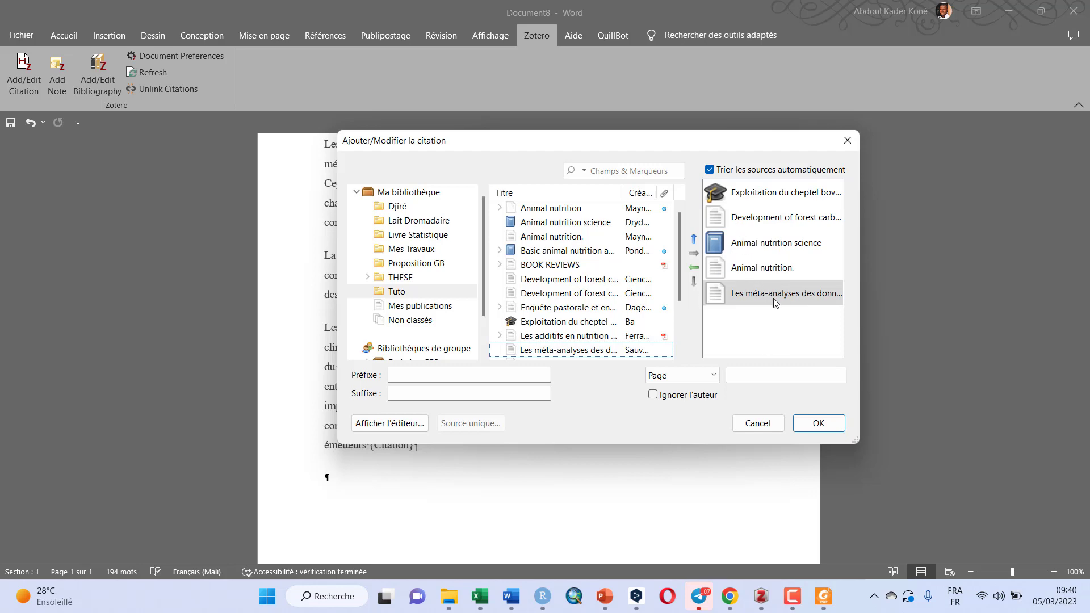
click(813, 429)
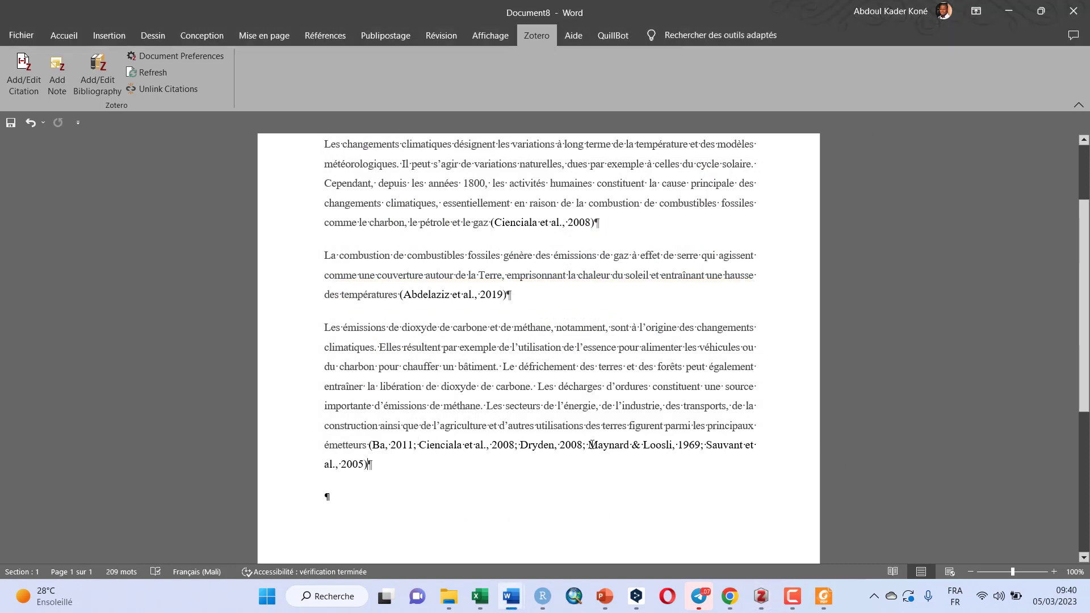
Step: Write "Selon" in the empty paragraph below the multiple-source citation
click(353, 489)
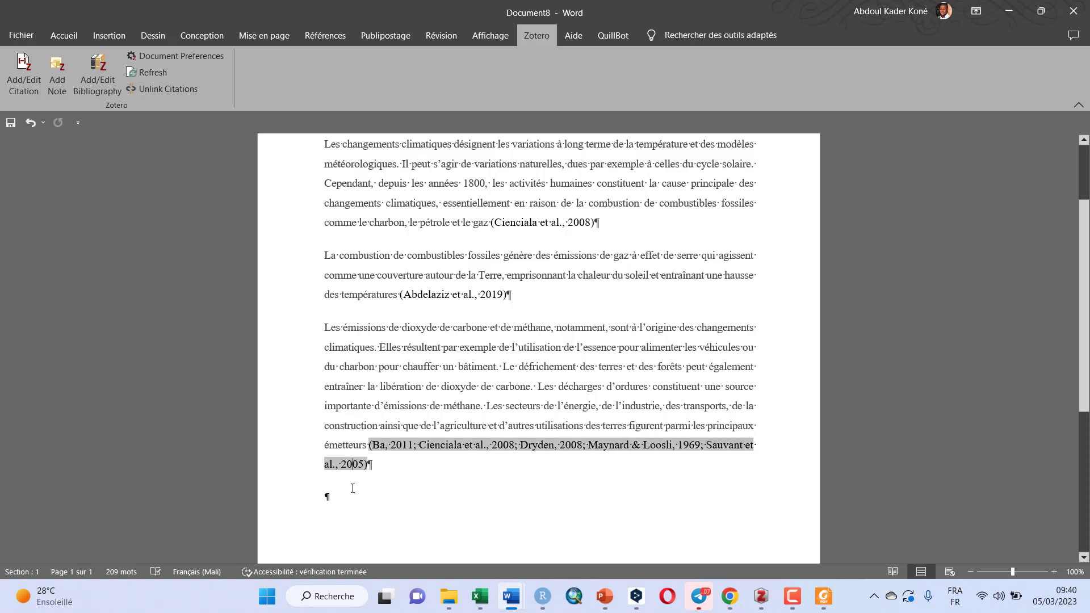
click(339, 501)
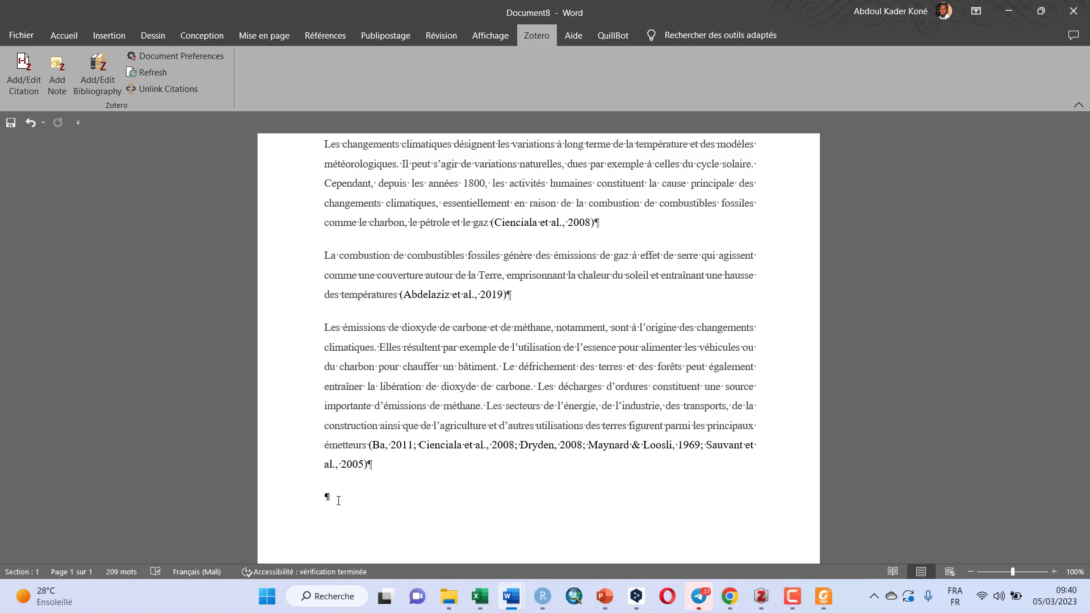
text(Elon)
key(BackSpace)
key(BackSpace)
key(BackSpace)
key(BackSpace)
text(Selon)
Step: Insert a Zotero citation of "Les additifs en nutrition animale" after "Selon", choosing it from the Tuto collection in the classic view
click(22, 66)
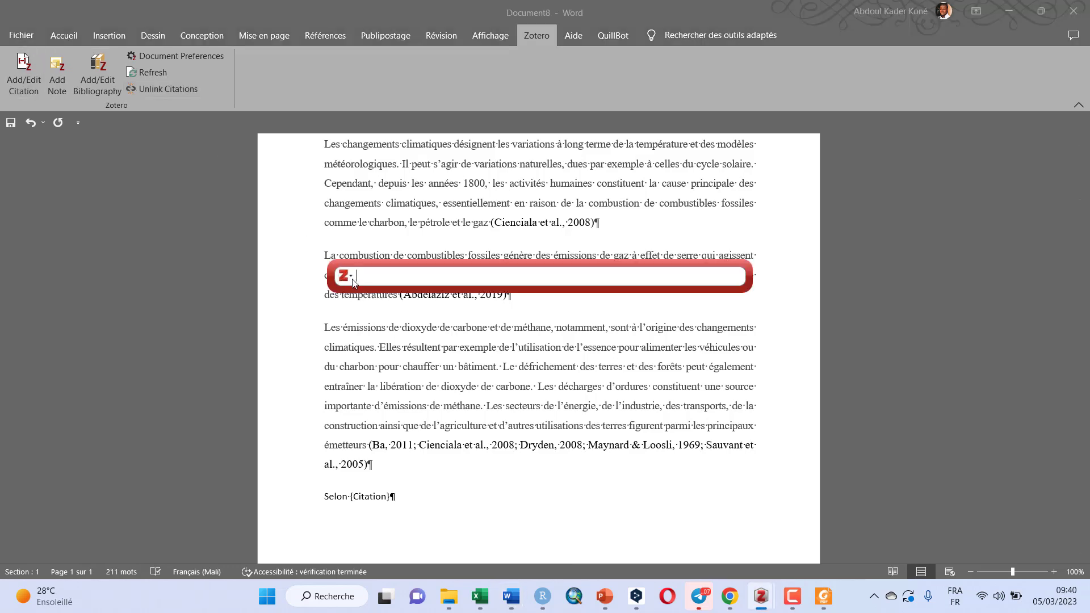
click(353, 282)
click(407, 309)
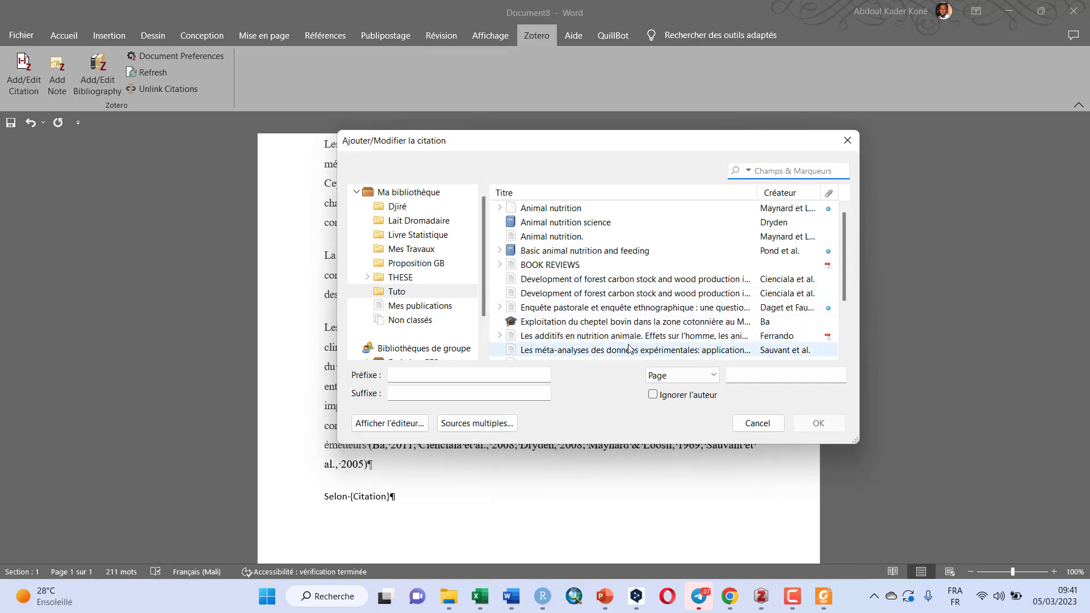
click(596, 338)
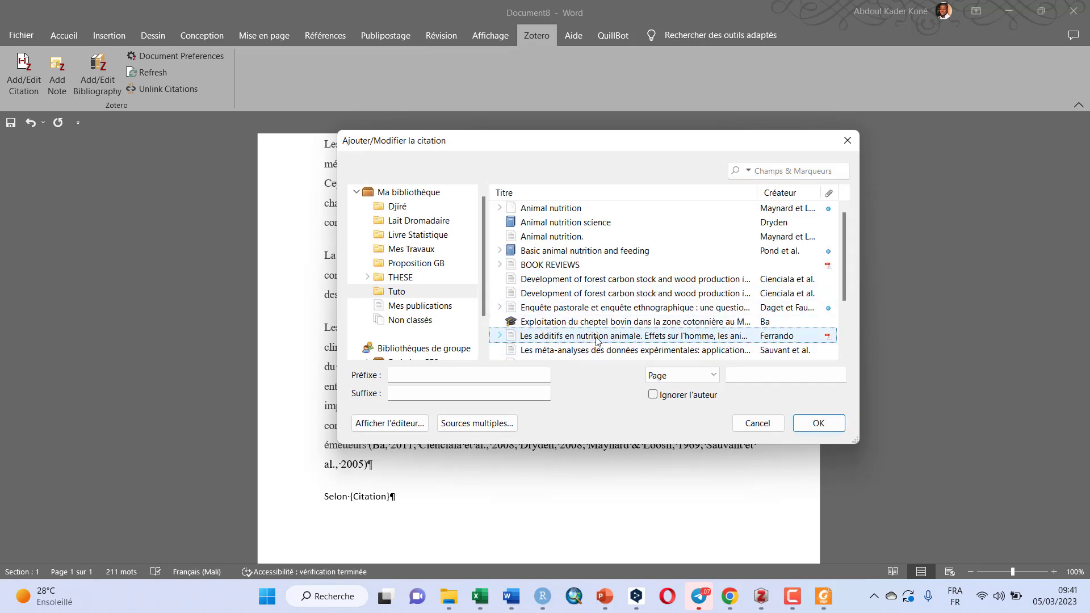
click(819, 423)
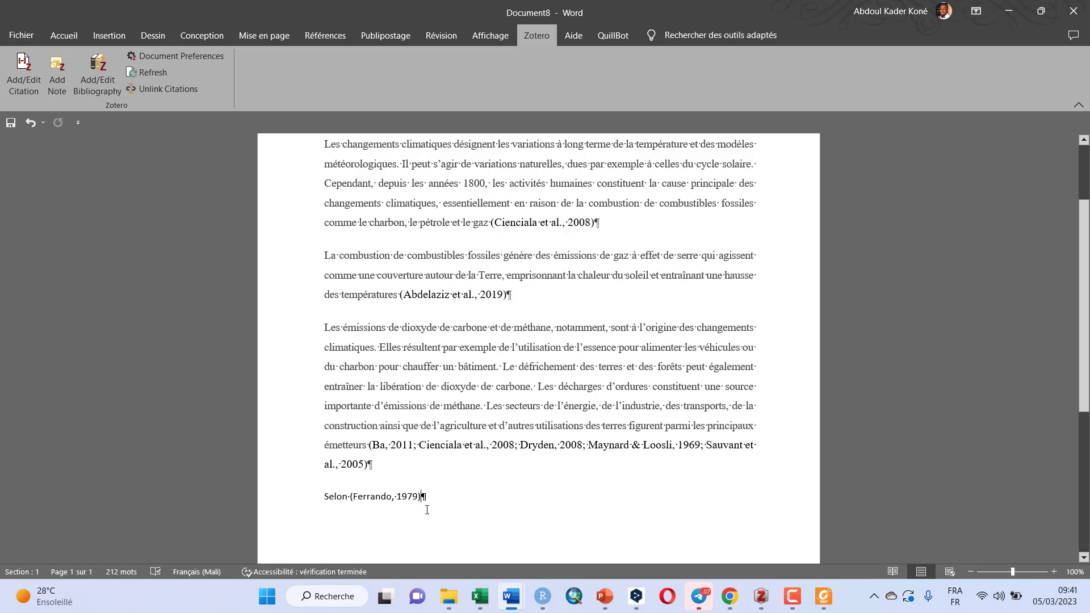
Step: Edit the text of the citation after "Selon" so that only the year 1979 stands in parentheses, outside the author's name
click(396, 496)
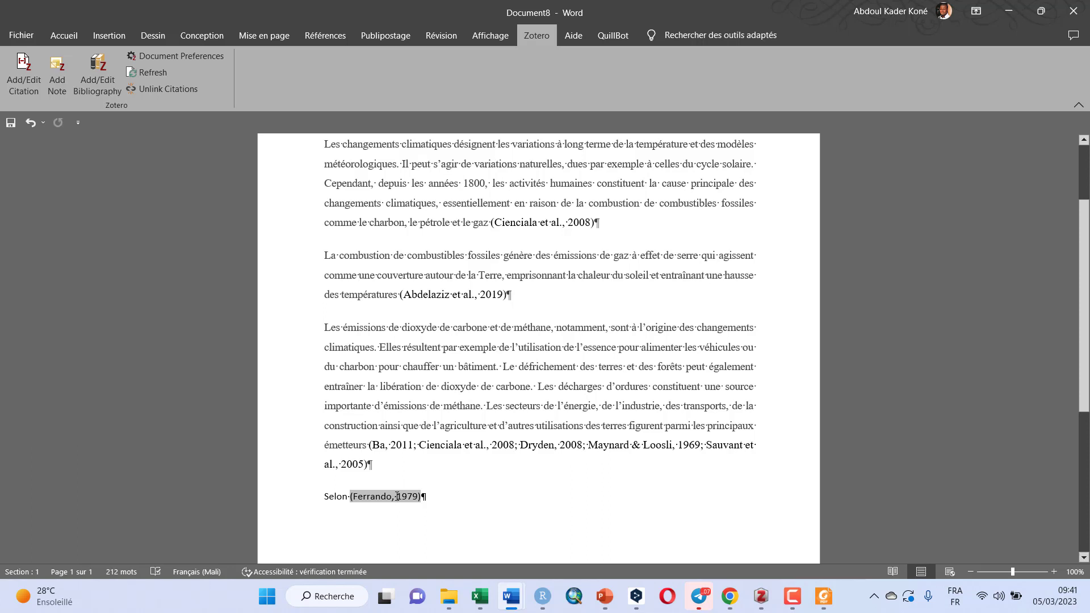
click(26, 79)
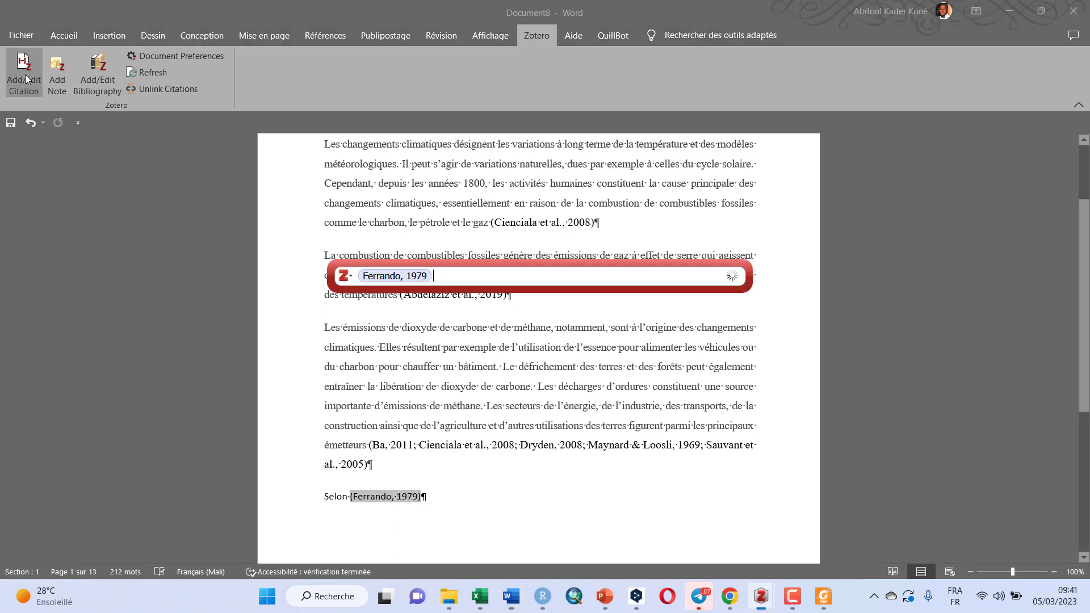
click(351, 279)
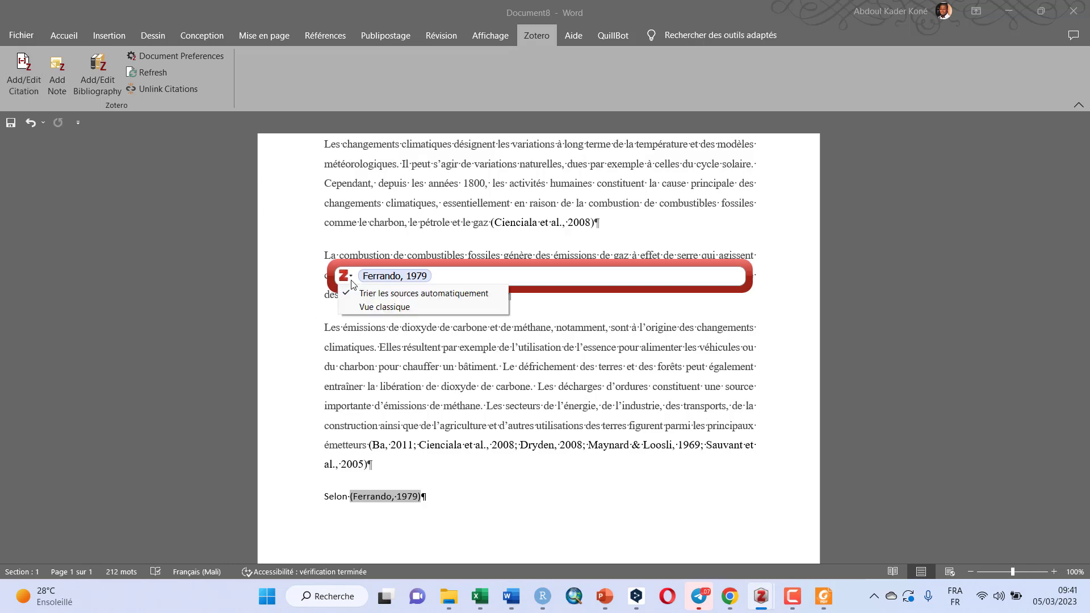
click(381, 308)
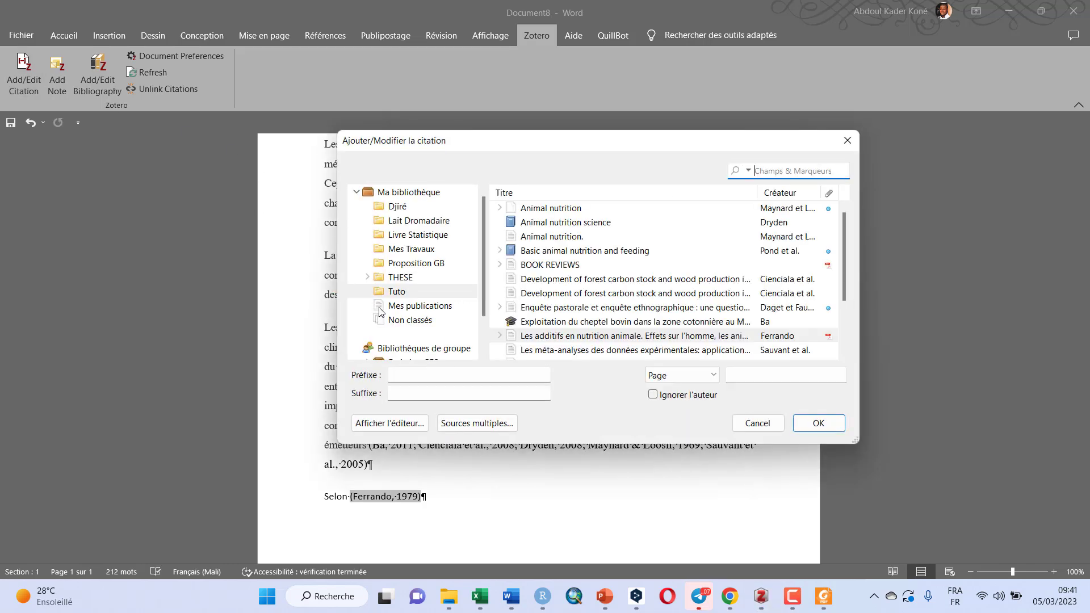
click(403, 426)
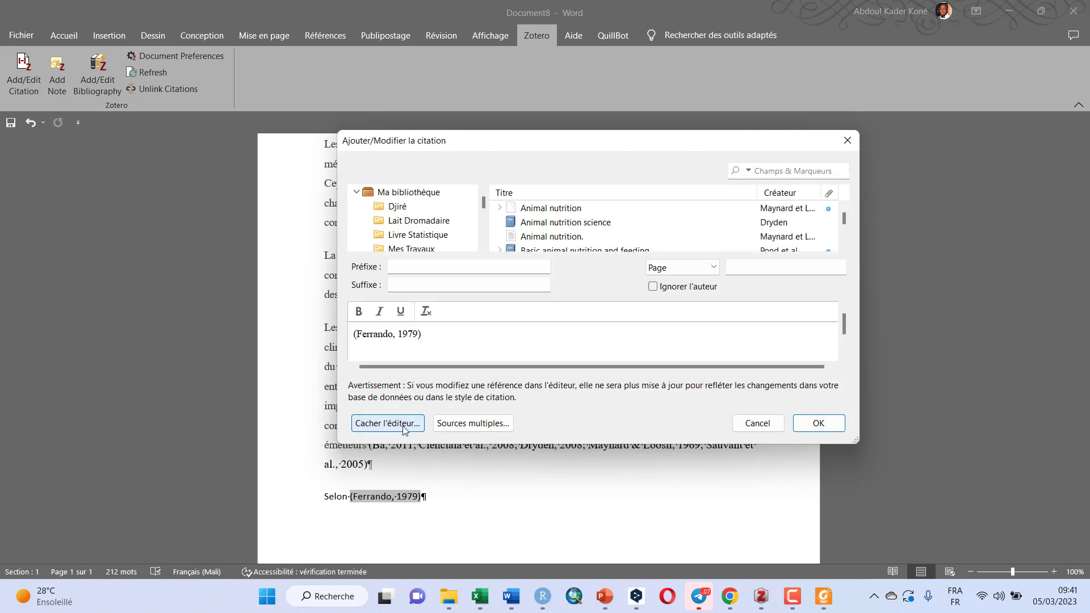
click(358, 336)
key(BackSpace)
click(398, 334)
text(()
click(821, 424)
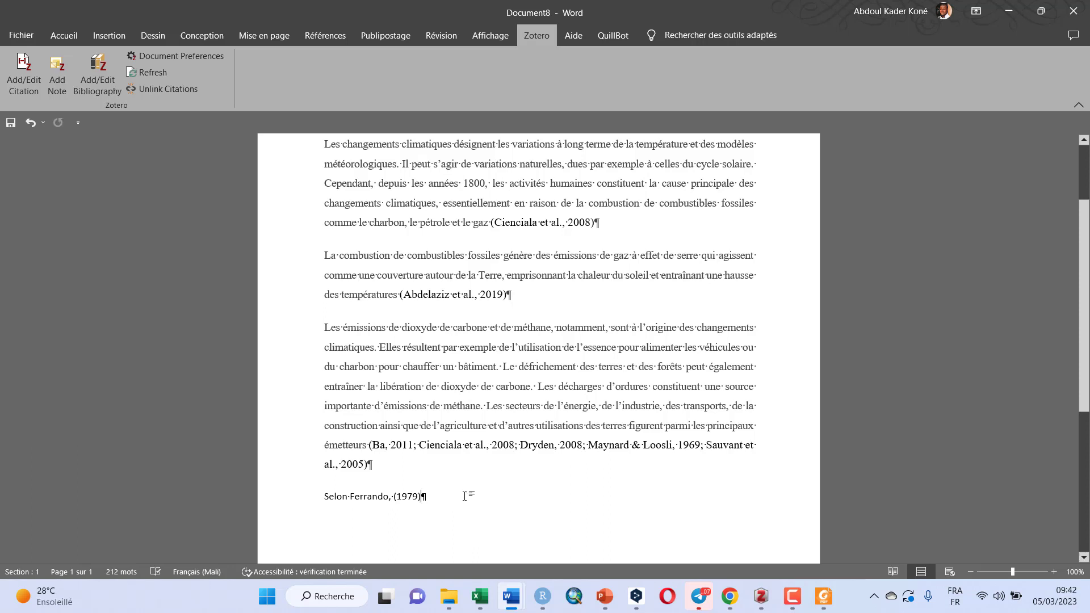
Step: Add a page break after the "Selon" line and write the heading "Références bibliographiques" on the new page, followed by an empty paragraph
key(Return)
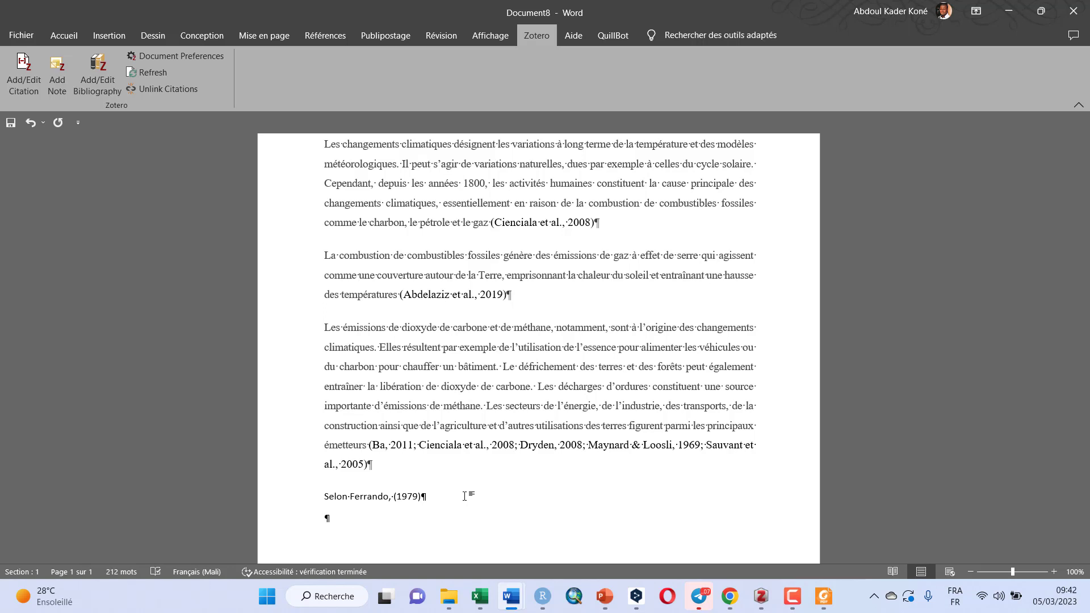
key(ctrl+Return)
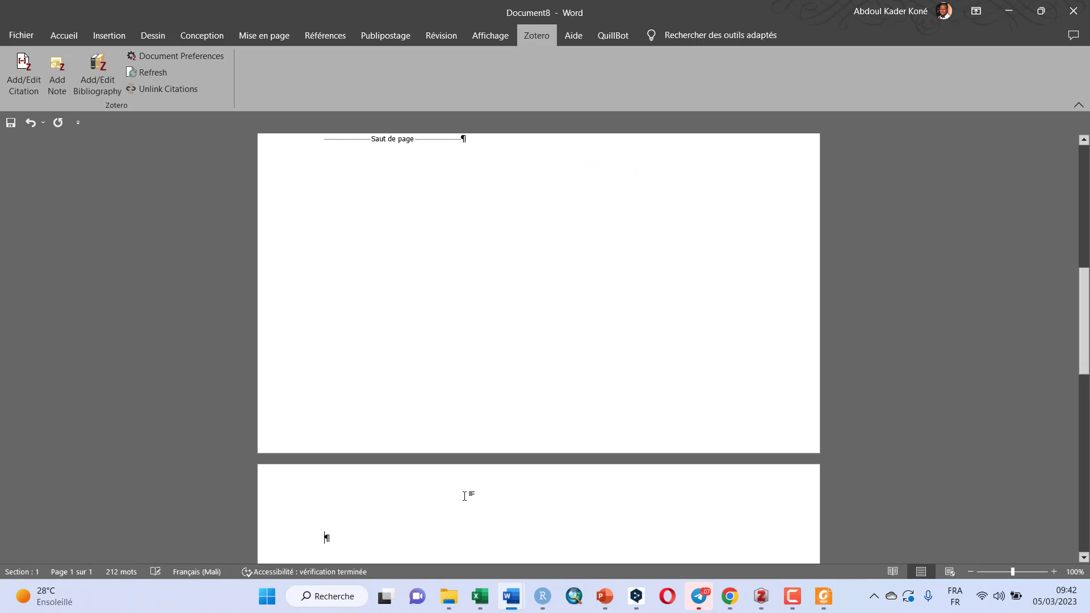
text(Ré)
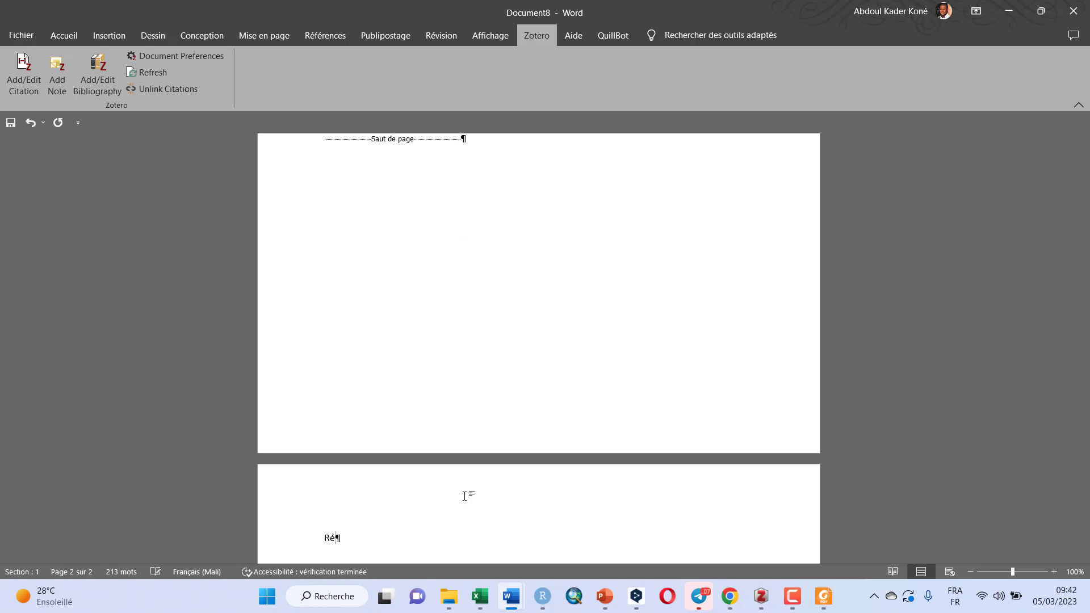
text(férences bibliographiques)
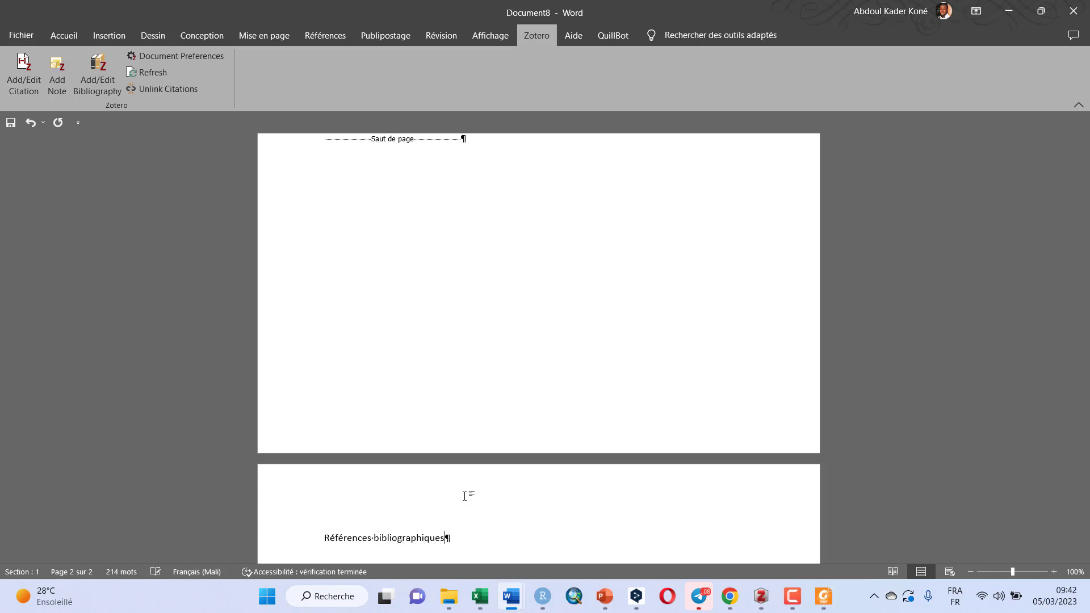
key(Return)
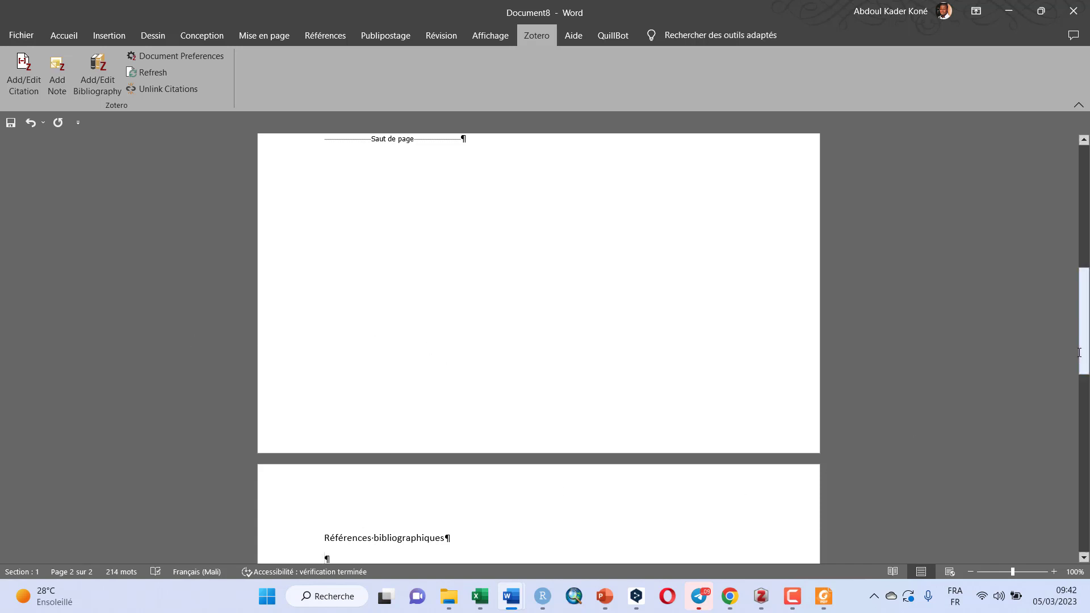
Step: Insert the Zotero bibliography in the empty paragraph below the "Références bibliographiques" heading
drag(1082, 351, 1083, 373)
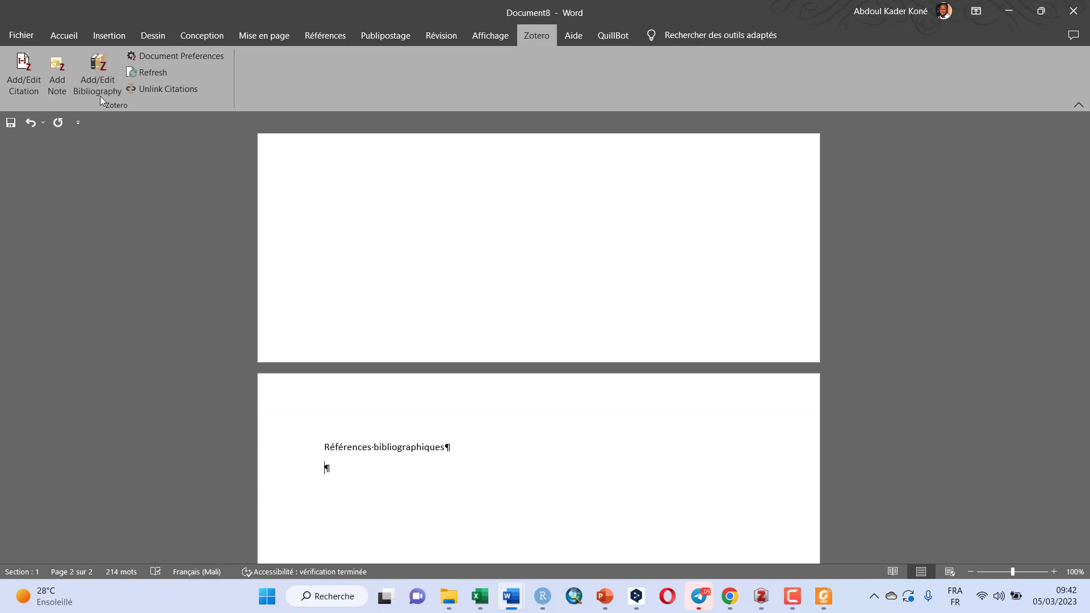
click(101, 65)
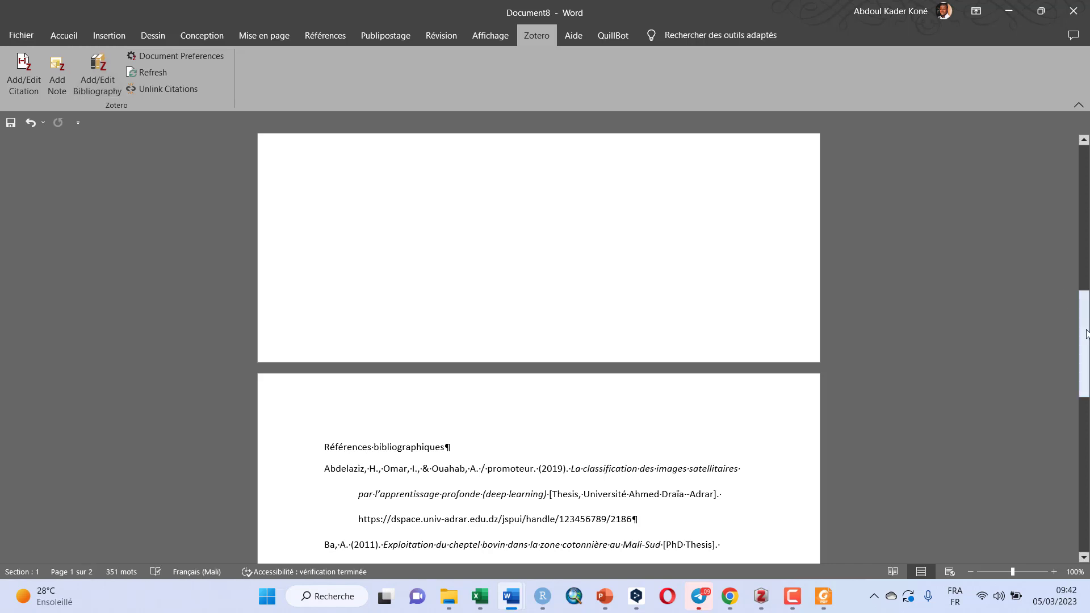
drag(1085, 338, 1086, 404)
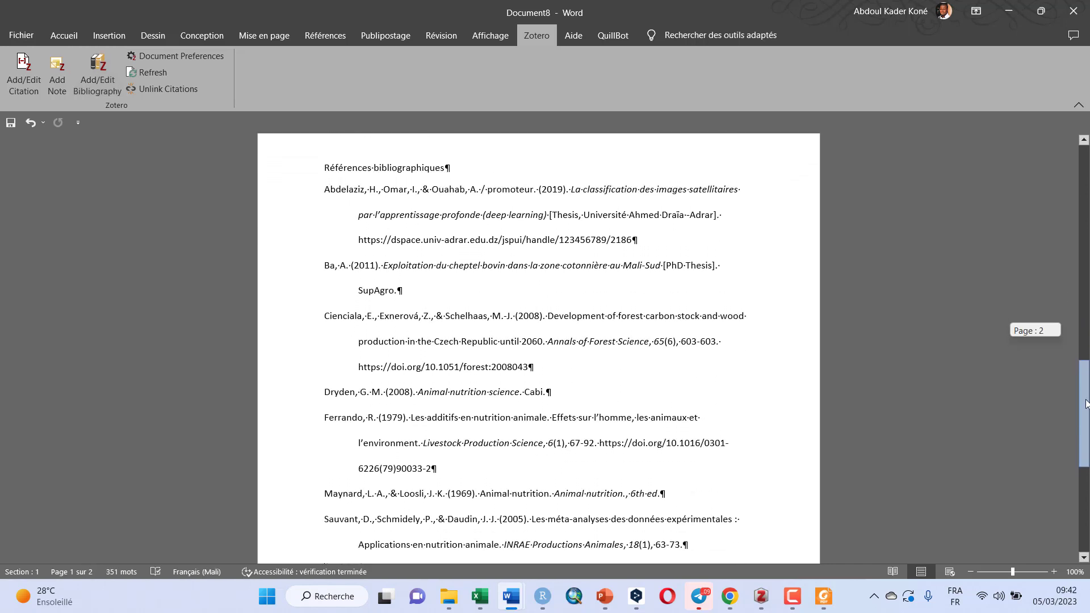
Step: Justify all the bibliography entries below the heading and set their font to Times New Roman
drag(270, 193, 283, 558)
click(60, 36)
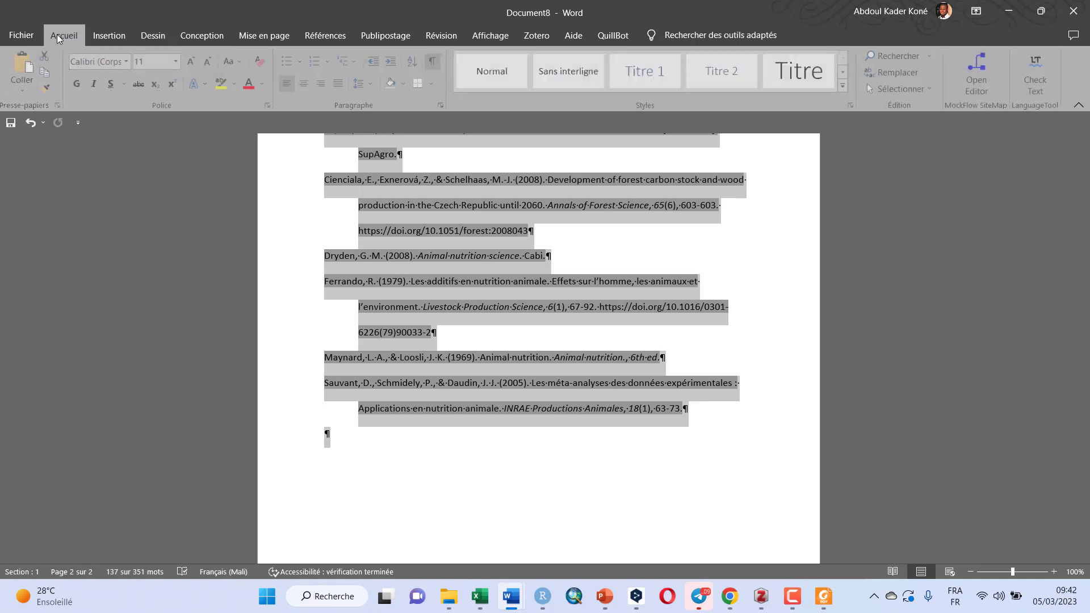
click(342, 90)
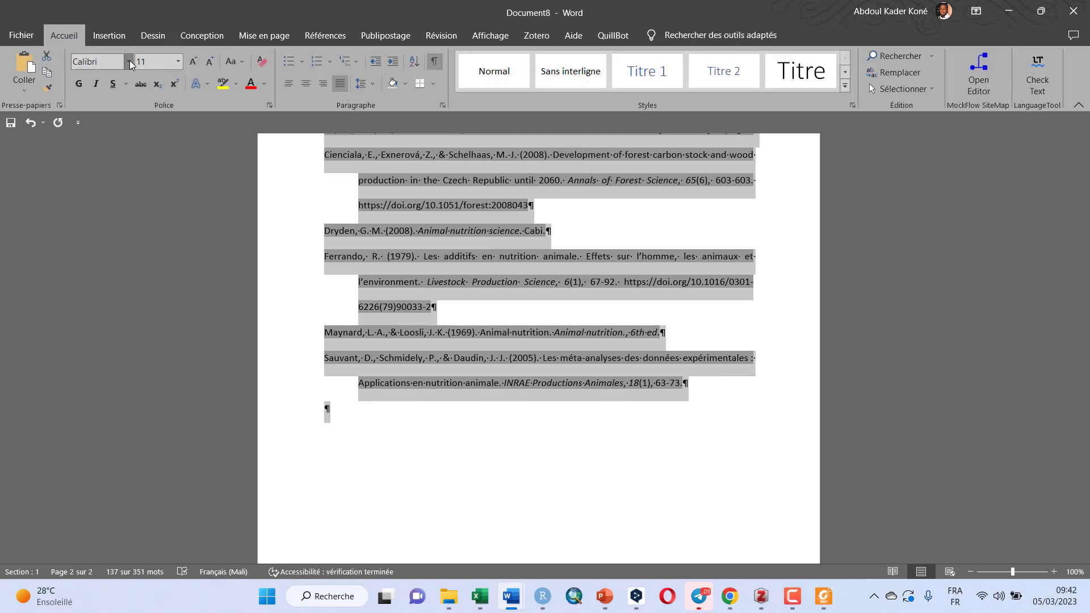
click(129, 61)
click(161, 149)
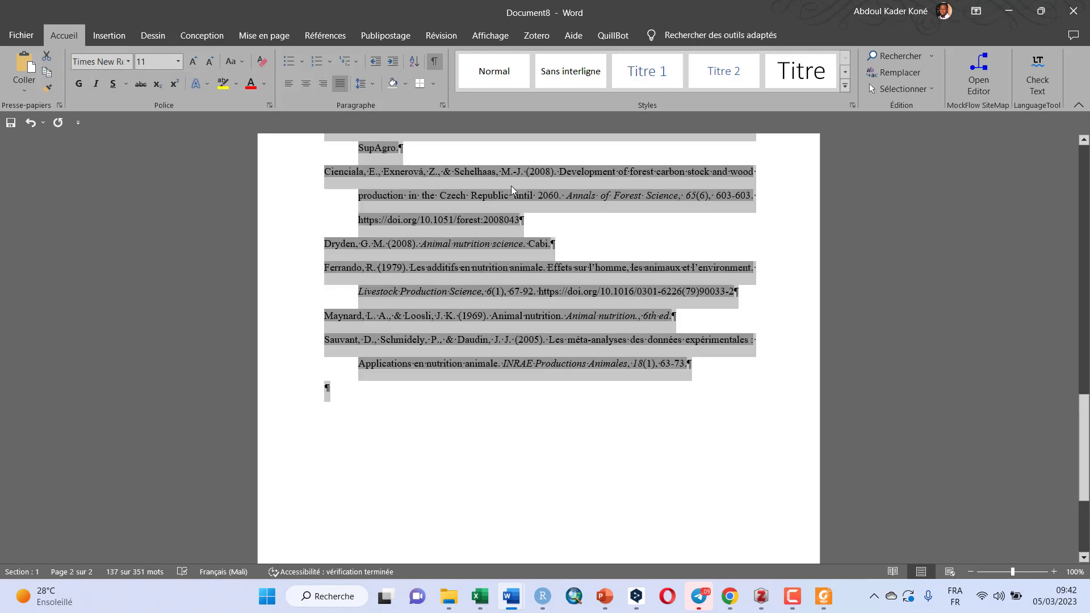
drag(1086, 414, 1067, 342)
click(483, 320)
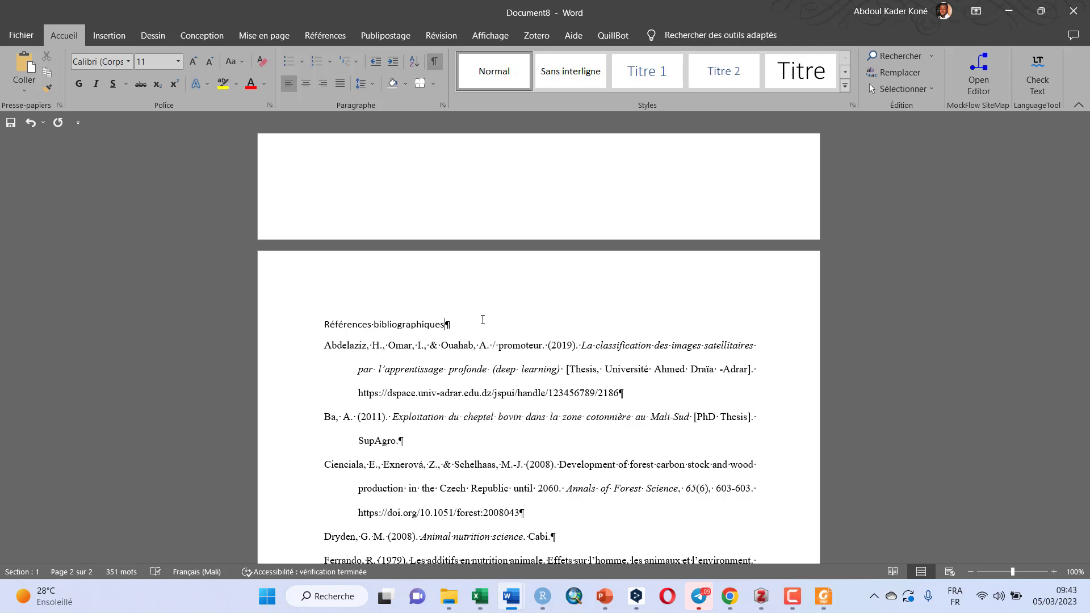
click(794, 597)
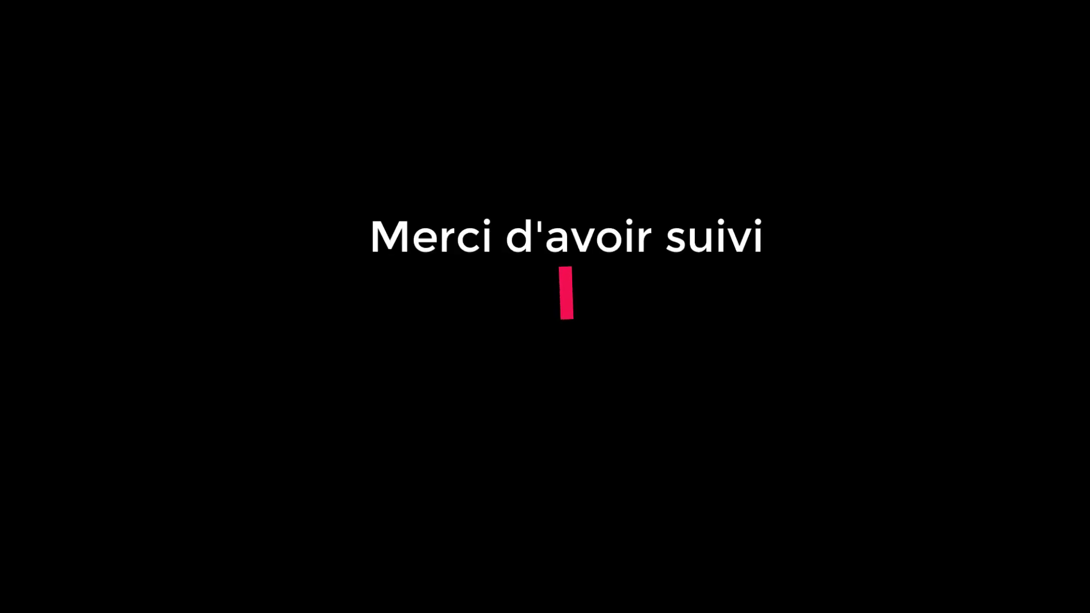